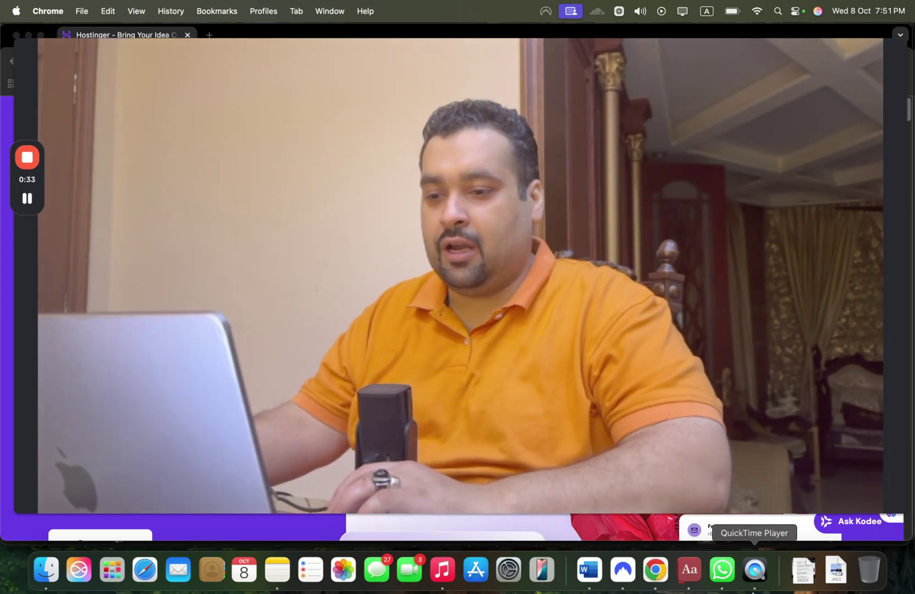
Step: Scroll to Hostinger's Trustpilot rating and open its reviews page in a new tab
click(467, 542)
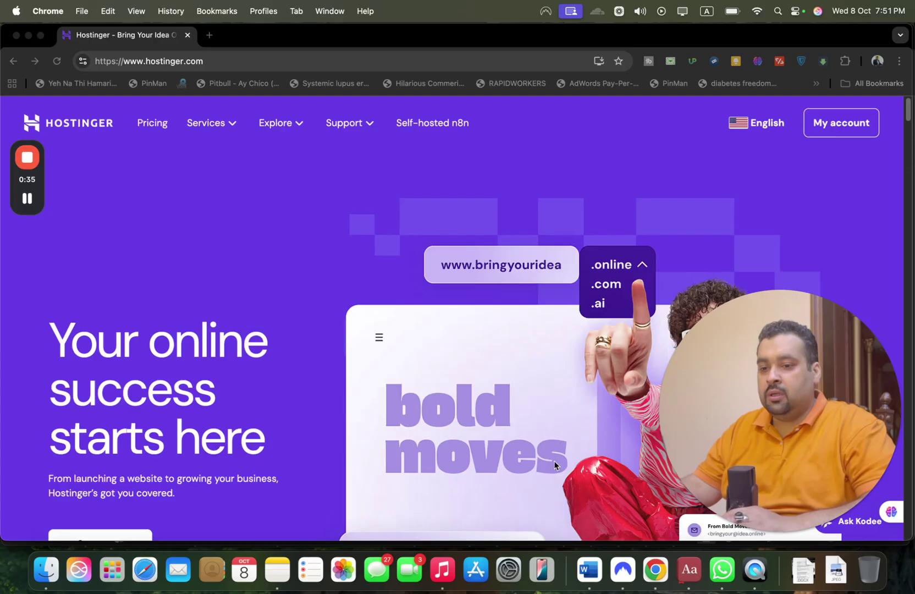
drag(760, 441, 676, 244)
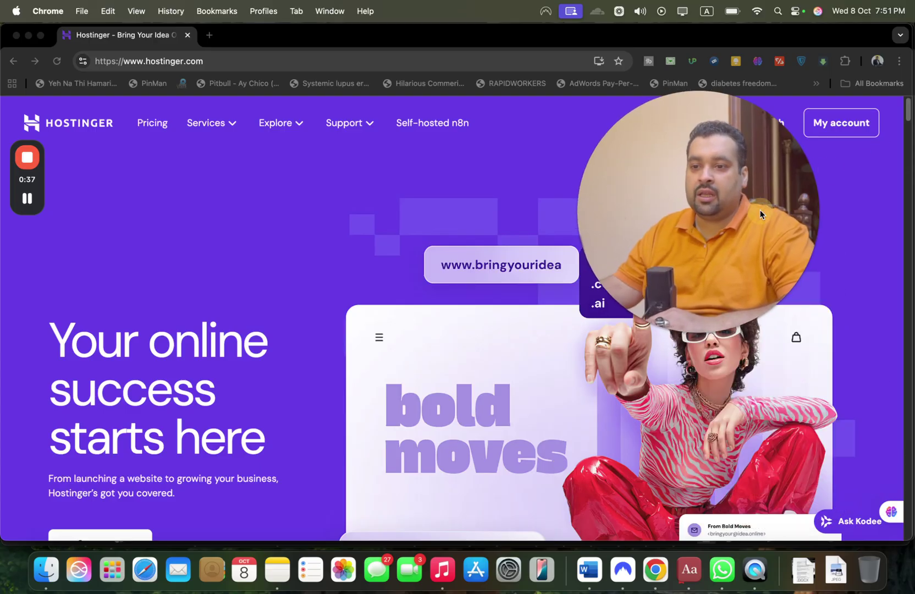
mouse_move(760, 210)
mouse_down()
mouse_move(775, 232)
mouse_move(832, 244)
mouse_up()
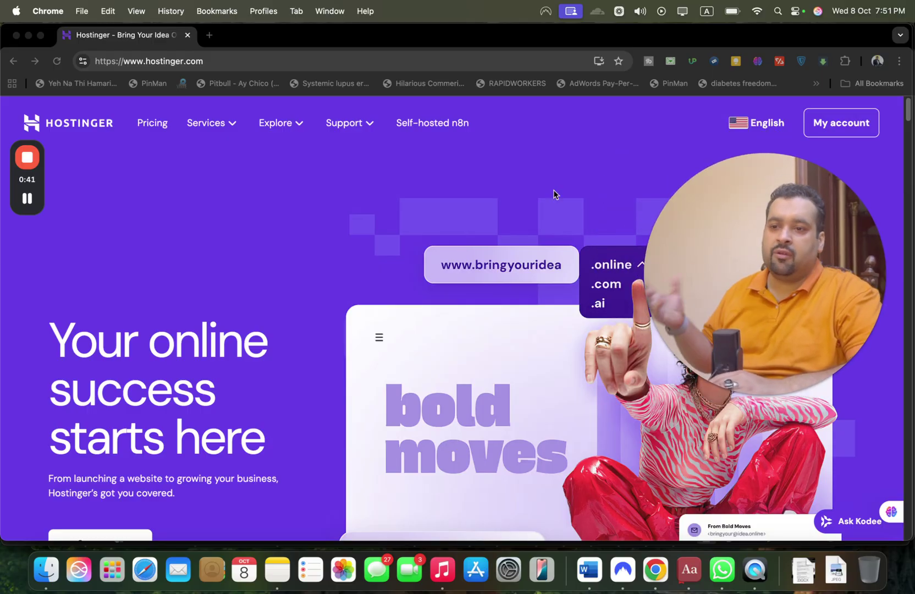
click(903, 112)
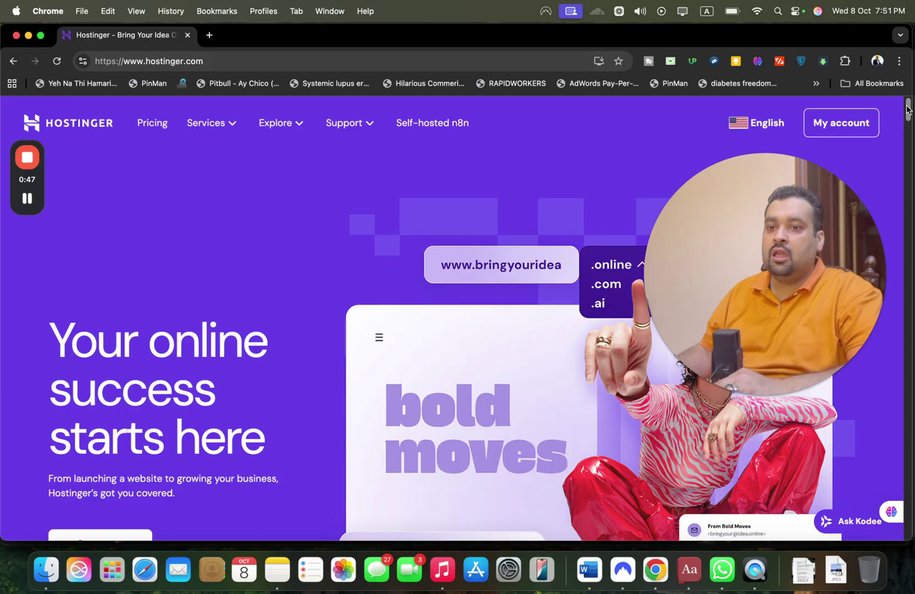
drag(909, 109, 898, 155)
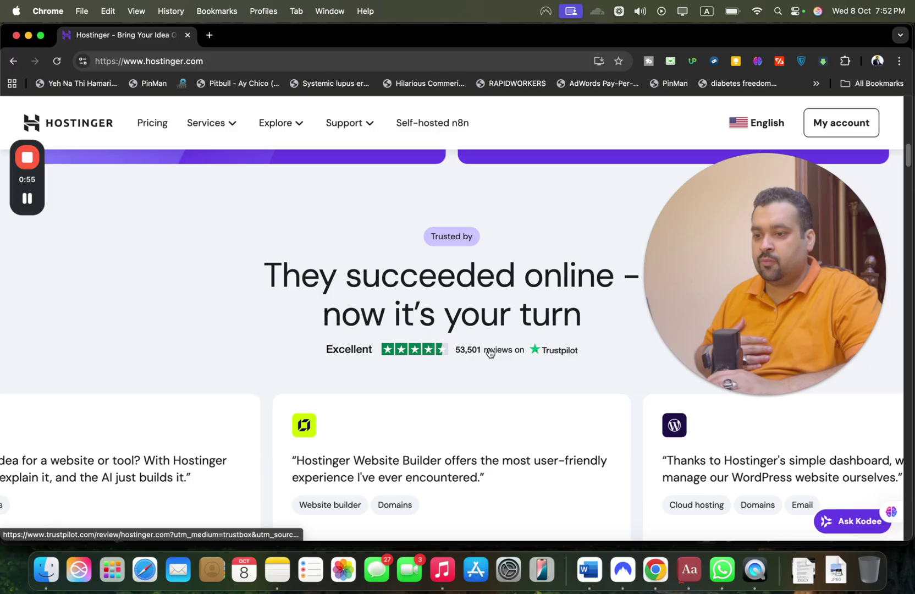
right_click(489, 352)
click(529, 256)
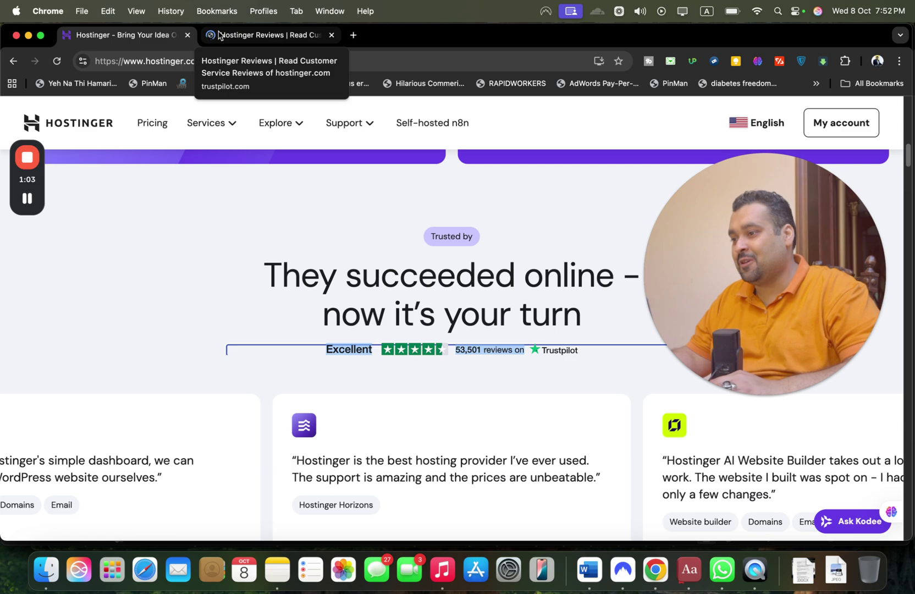
click(220, 35)
drag(792, 252, 728, 182)
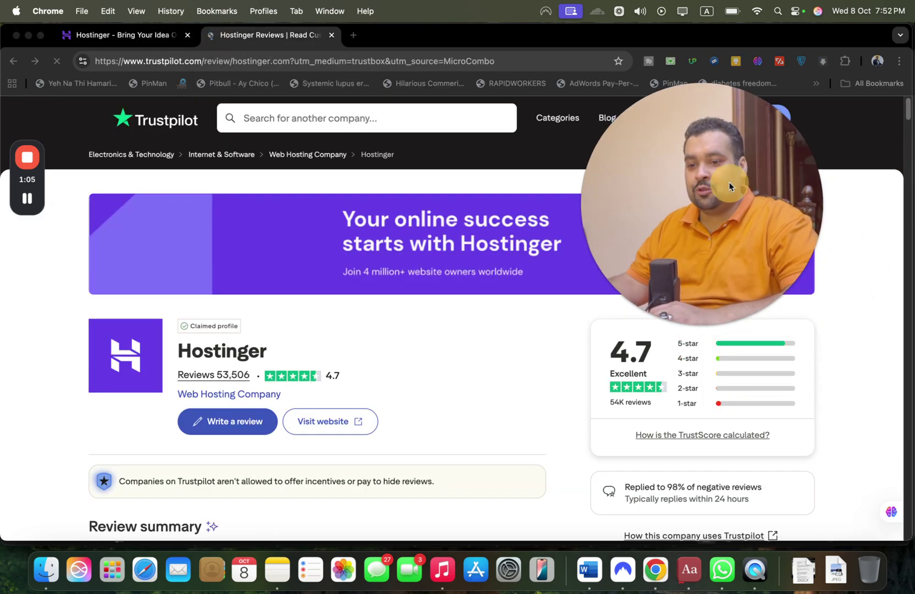
click(908, 114)
drag(908, 115, 906, 133)
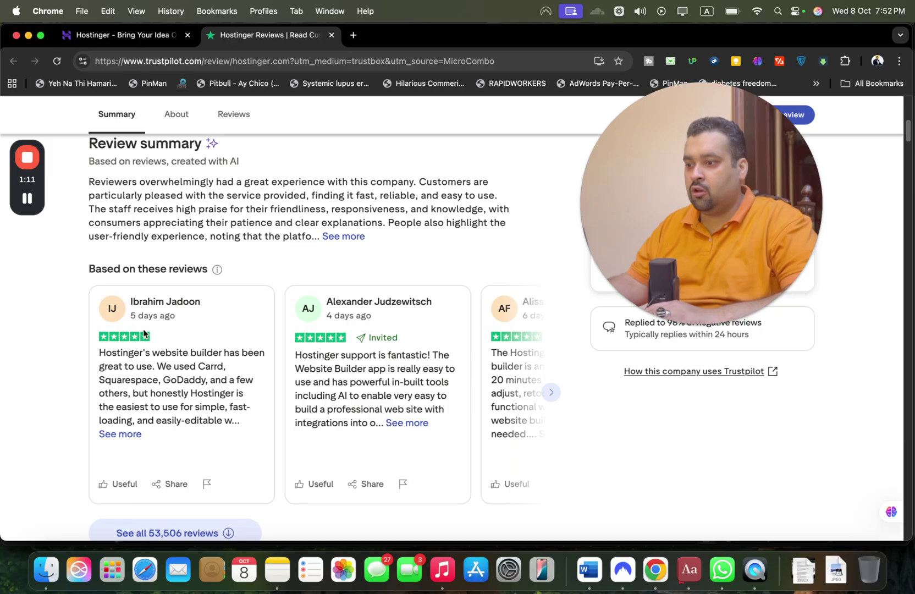
click(551, 393)
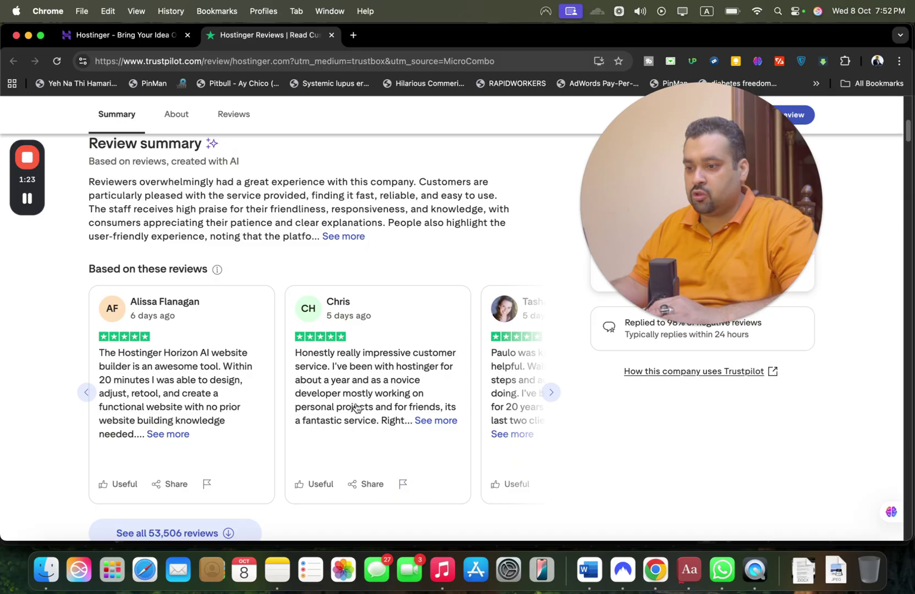
Step: Open the Explore Hostinger Horizons link in a new tab and view the Horizons page
click(148, 36)
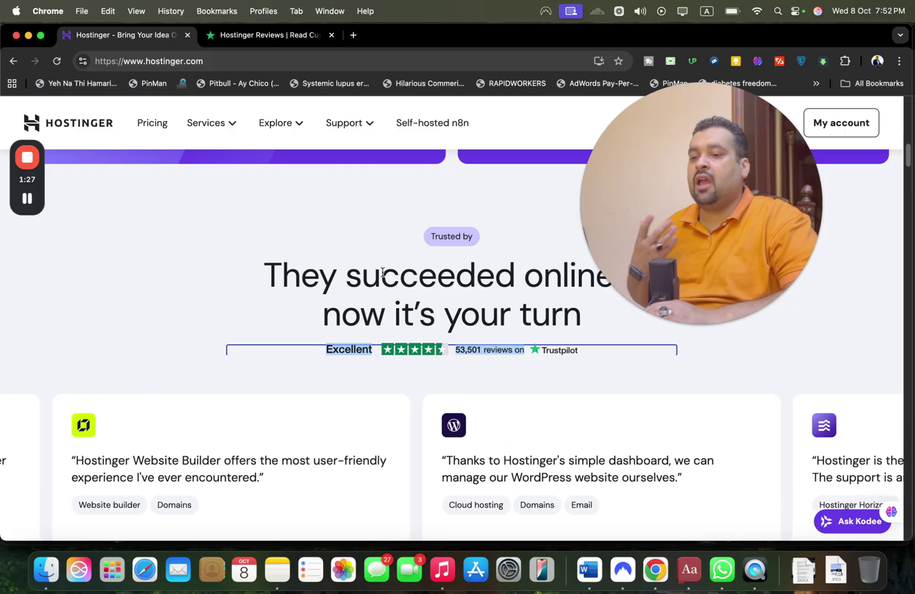
drag(910, 164, 911, 189)
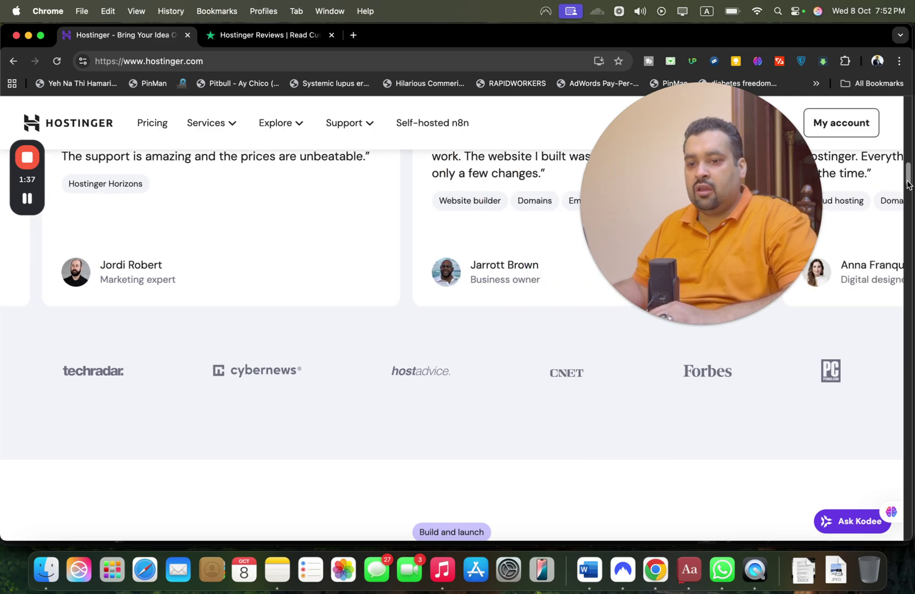
drag(906, 191, 908, 192)
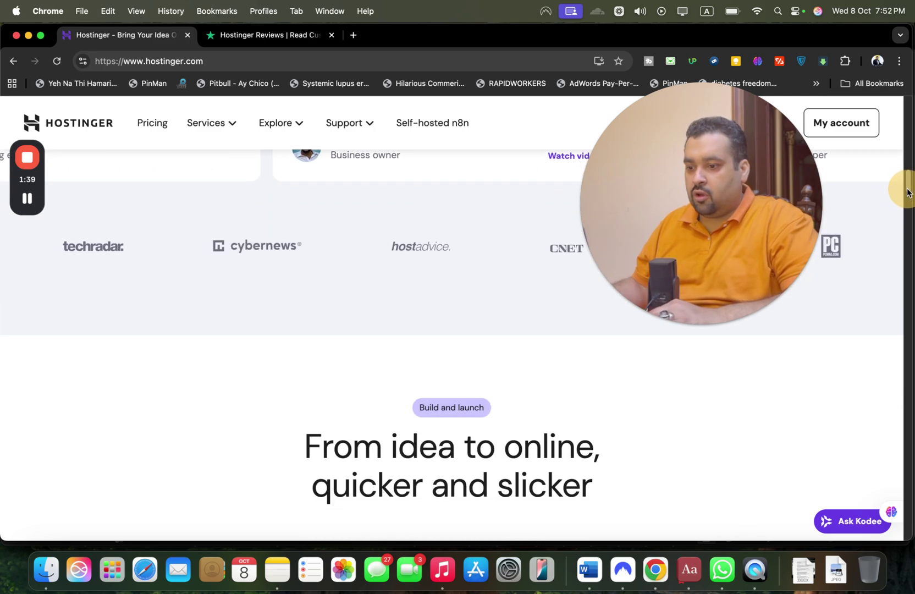
scroll(909, 192, down, 4)
drag(908, 186, 907, 247)
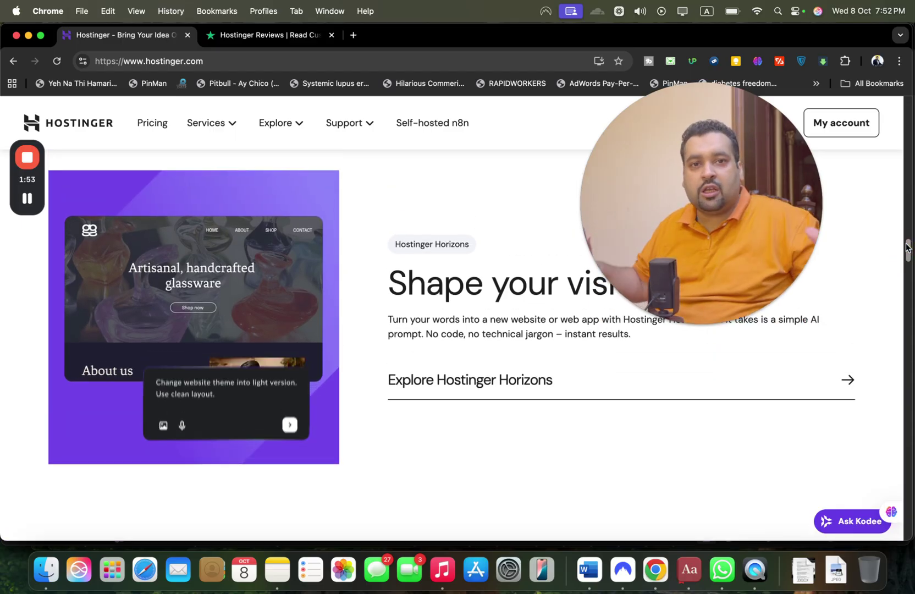
right_click(854, 380)
click(838, 380)
click(389, 35)
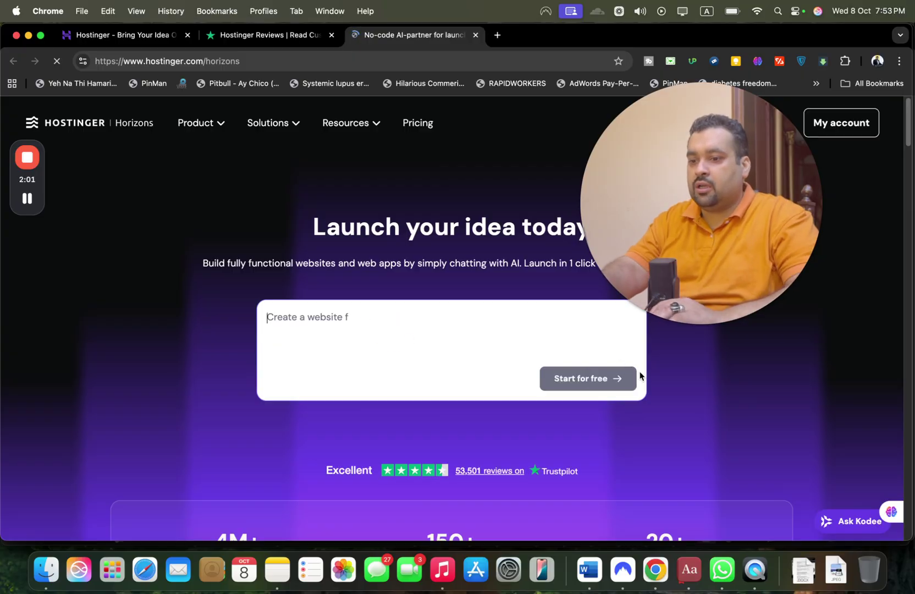
click(102, 34)
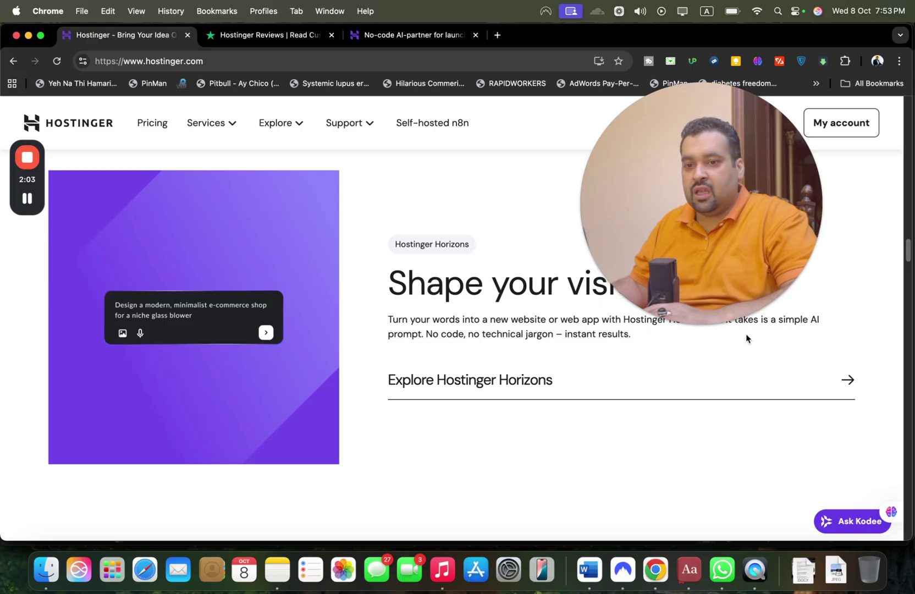
drag(907, 257, 906, 264)
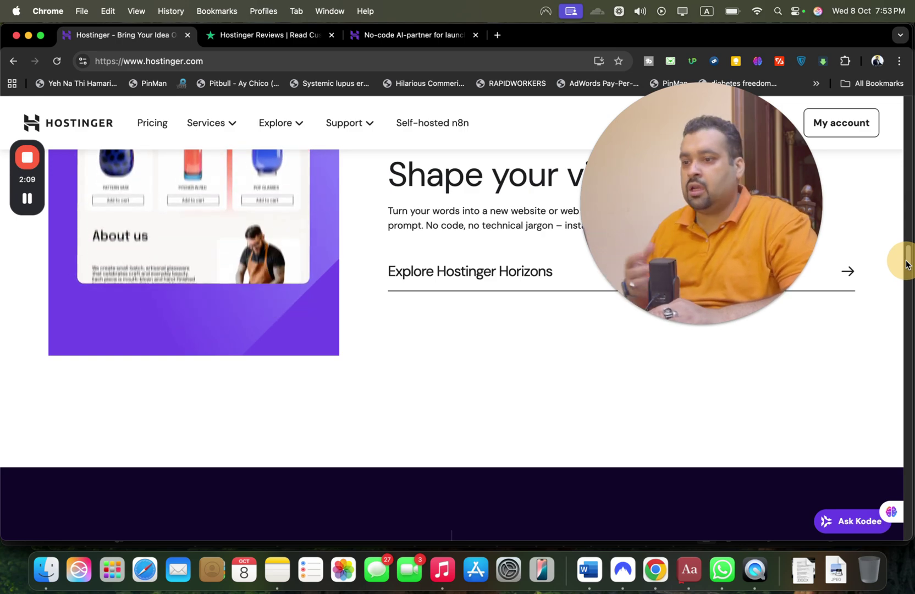
drag(906, 264, 909, 299)
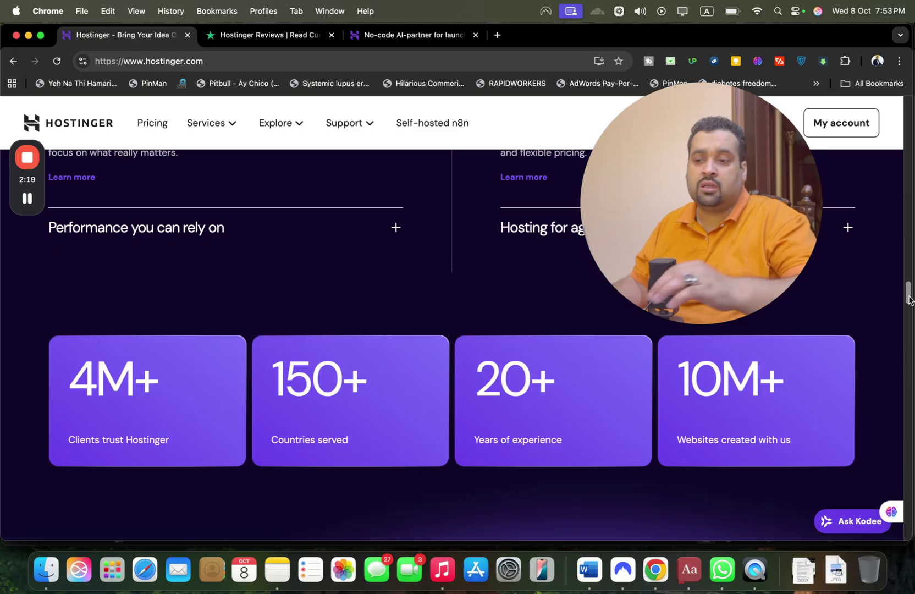
drag(909, 299, 900, 456)
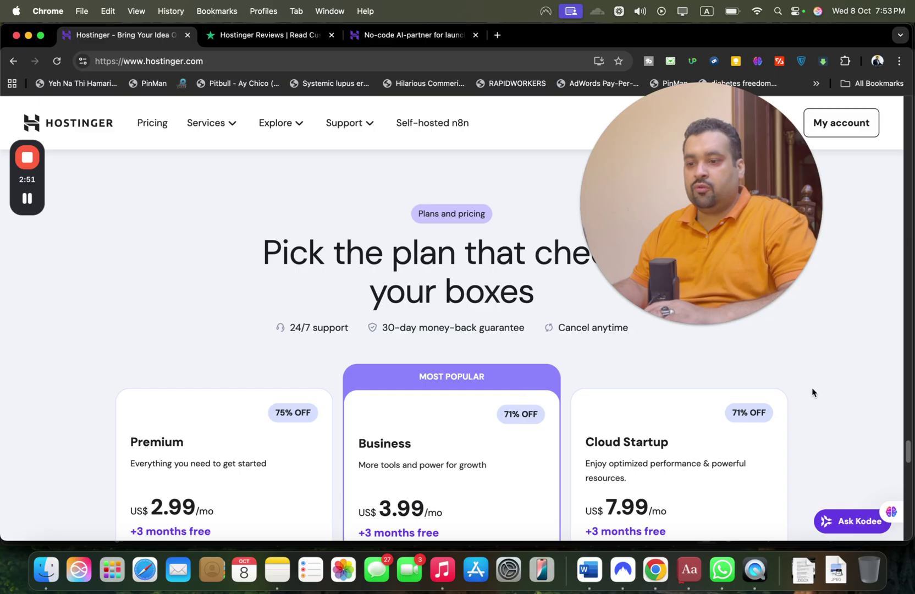
drag(905, 443, 908, 481)
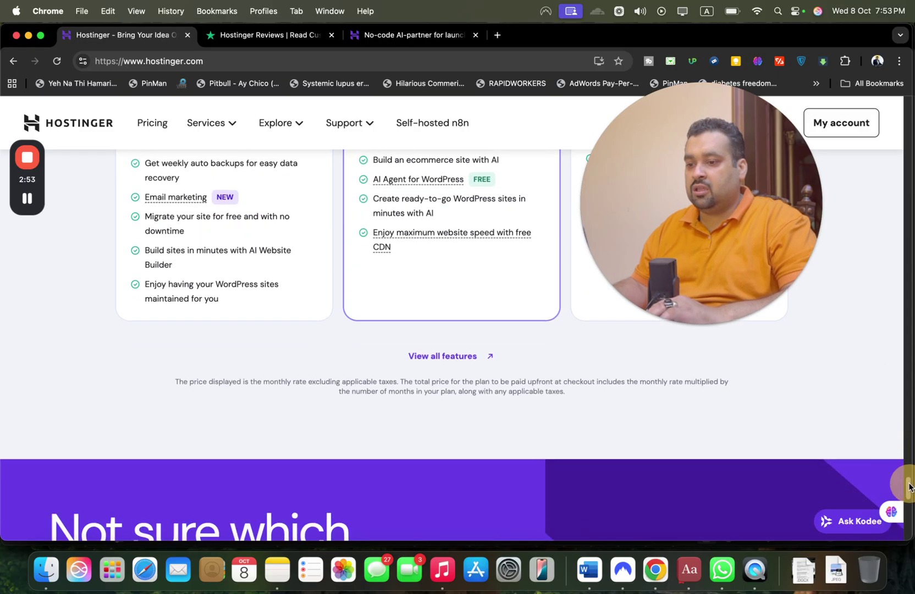
Step: Open View all features in a new tab, then glance at the Services menu
right_click(441, 362)
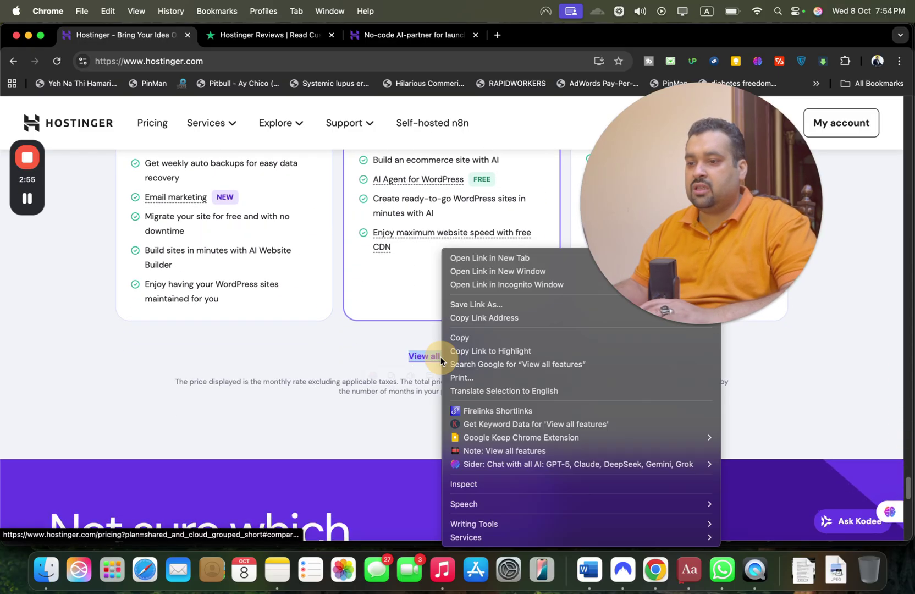
click(477, 259)
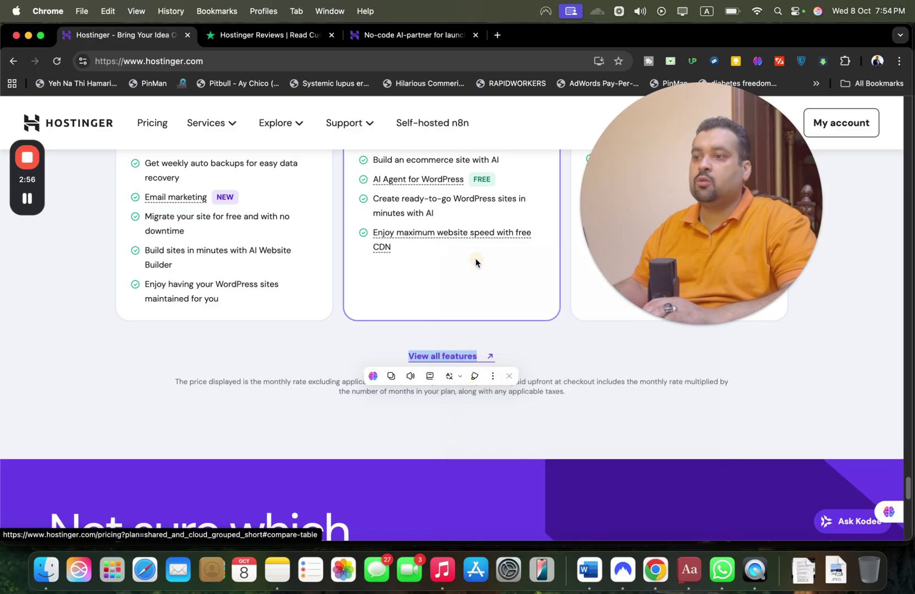
click(231, 126)
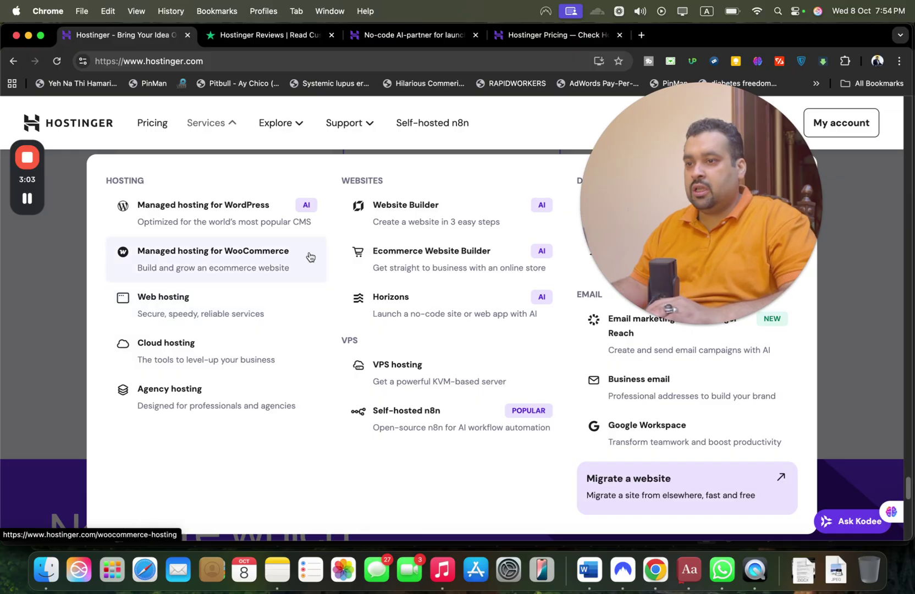
click(34, 358)
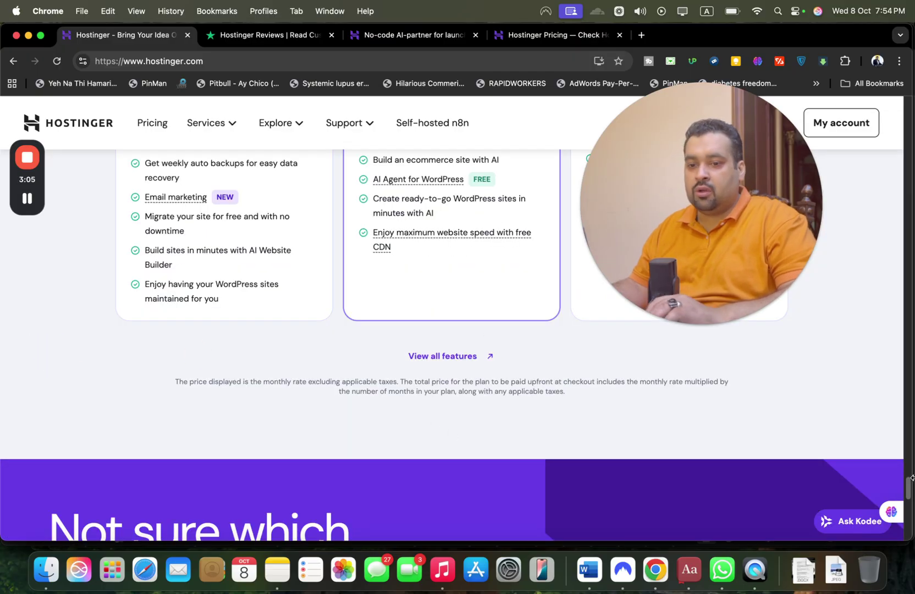
drag(908, 505, 909, 468)
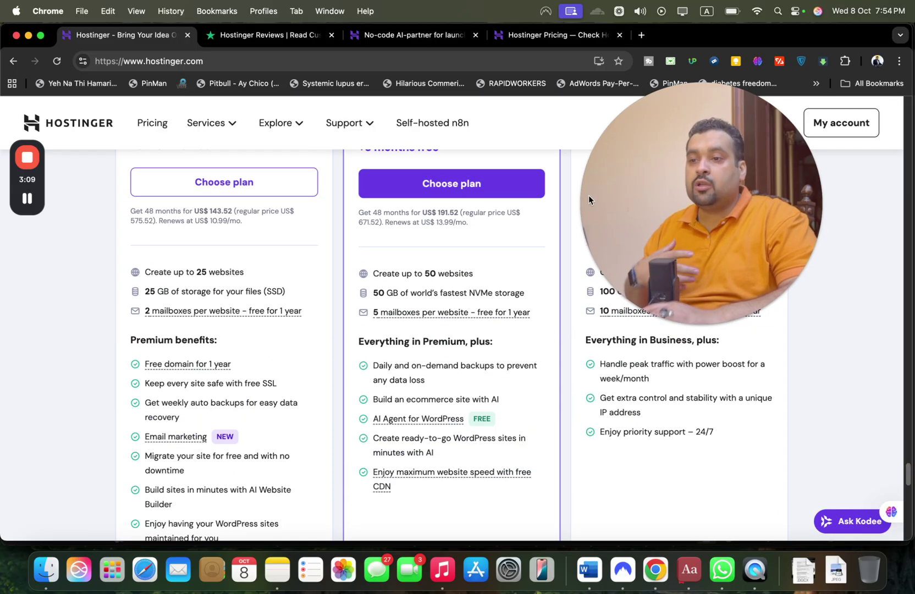
Step: Switch to the pricing comparison tab and scroll to the Compare our plans table
click(543, 34)
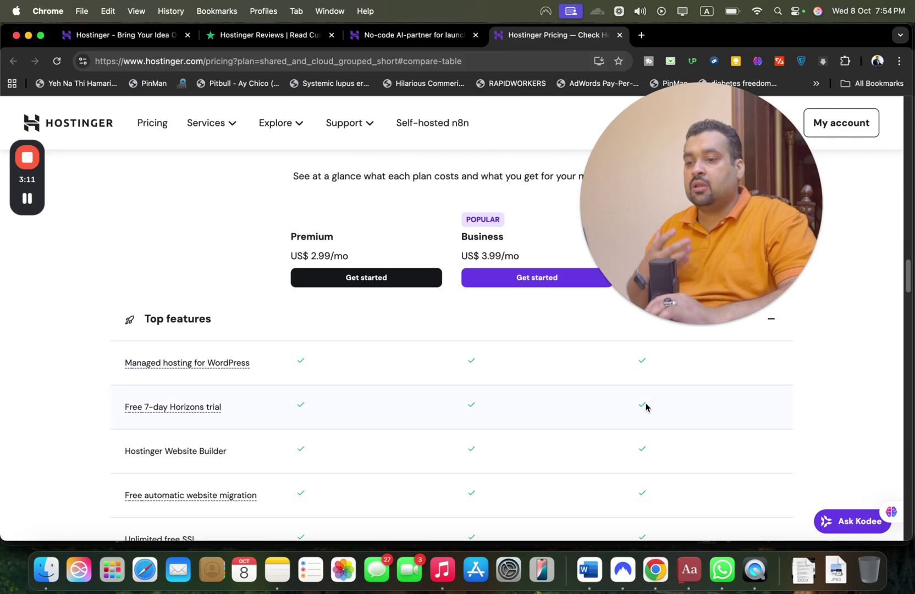
drag(755, 203, 834, 131)
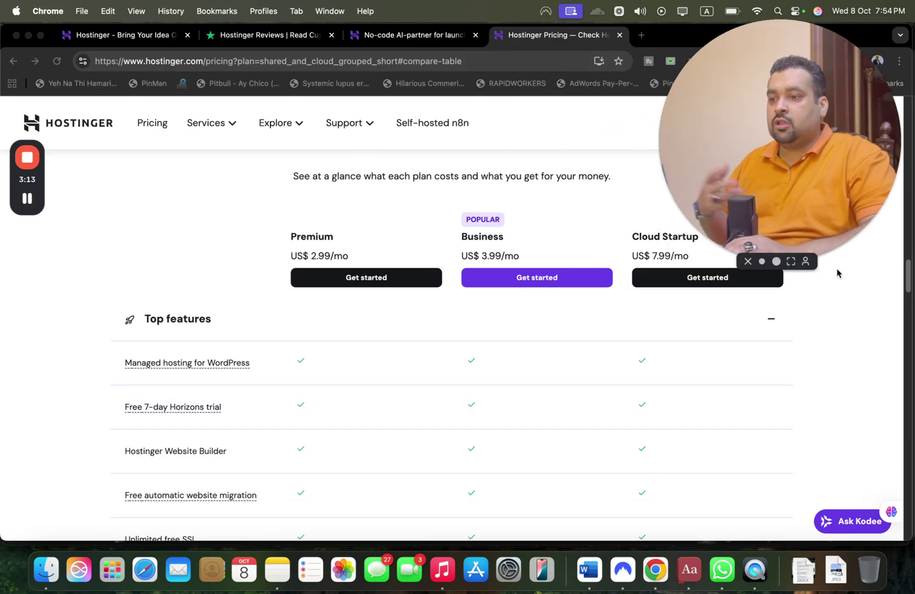
drag(759, 199, 485, 283)
click(470, 277)
mouse_move(422, 215)
mouse_down()
mouse_move(750, 150)
mouse_move(819, 119)
mouse_up()
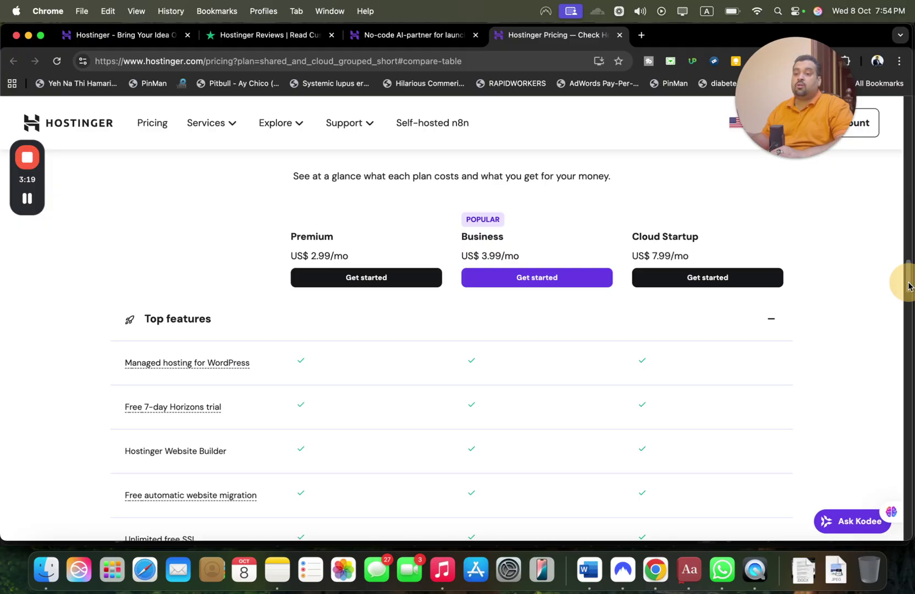
drag(908, 286, 906, 278)
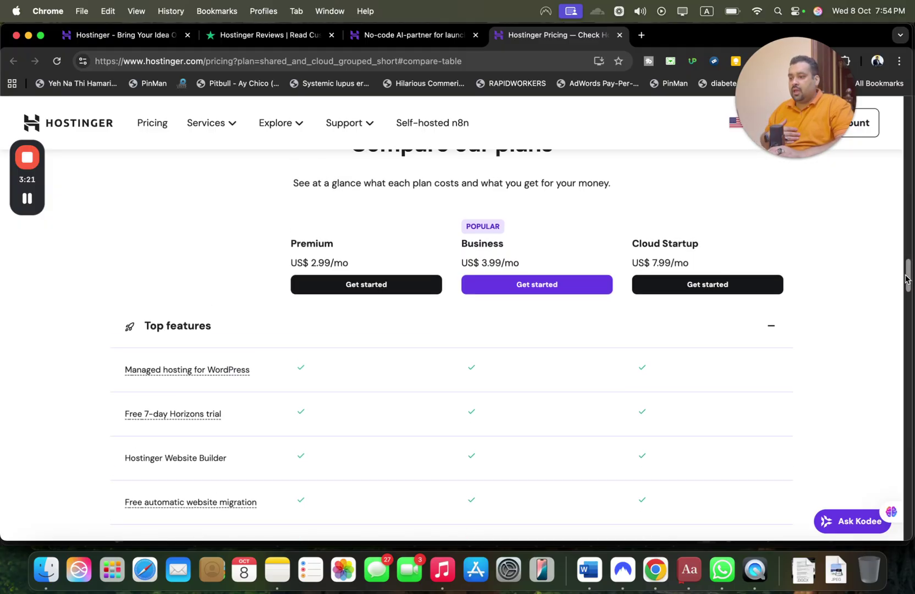
drag(907, 278, 907, 283)
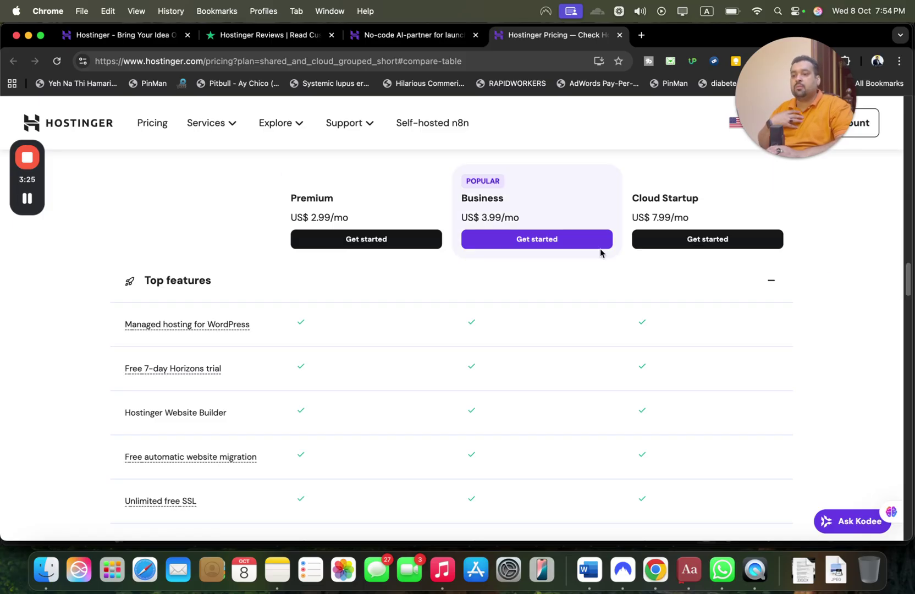
mouse_move(907, 295)
mouse_down()
mouse_move(909, 340)
mouse_move(900, 348)
mouse_up()
Step: Expand Technical details, Service and support, Security, Website Builder and Managed WordPress sections
click(770, 336)
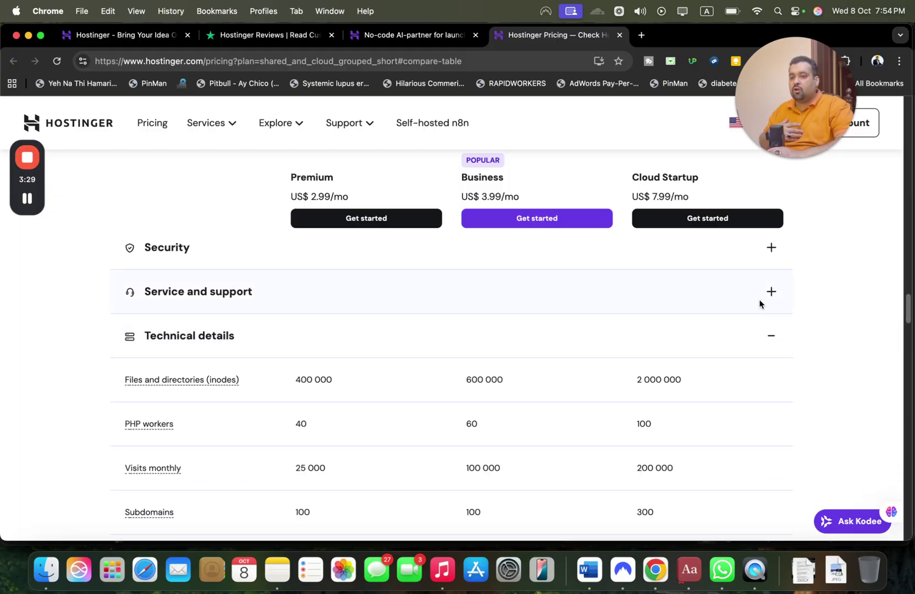
click(771, 291)
click(770, 251)
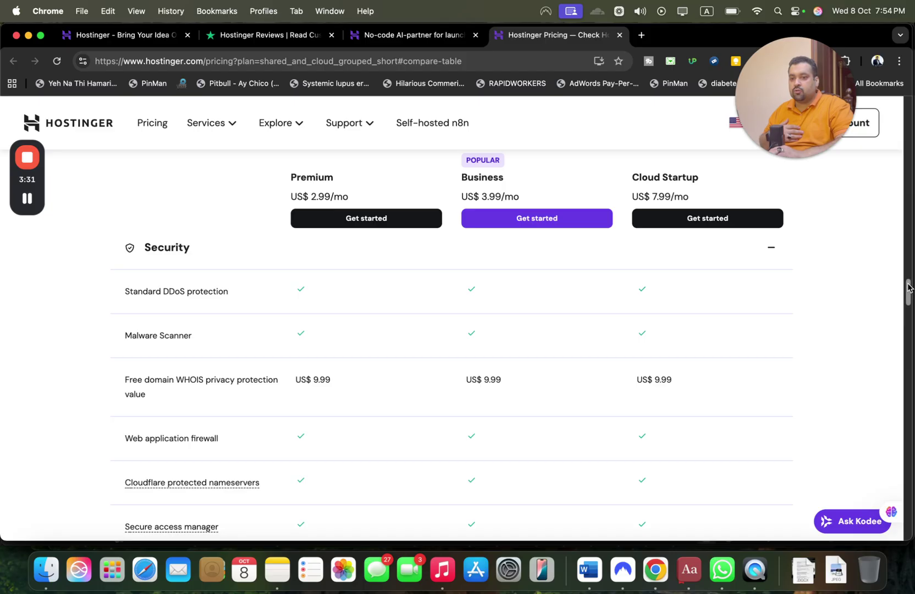
mouse_move(909, 287)
mouse_down()
mouse_move(908, 266)
mouse_move(872, 297)
mouse_up()
click(780, 371)
click(772, 337)
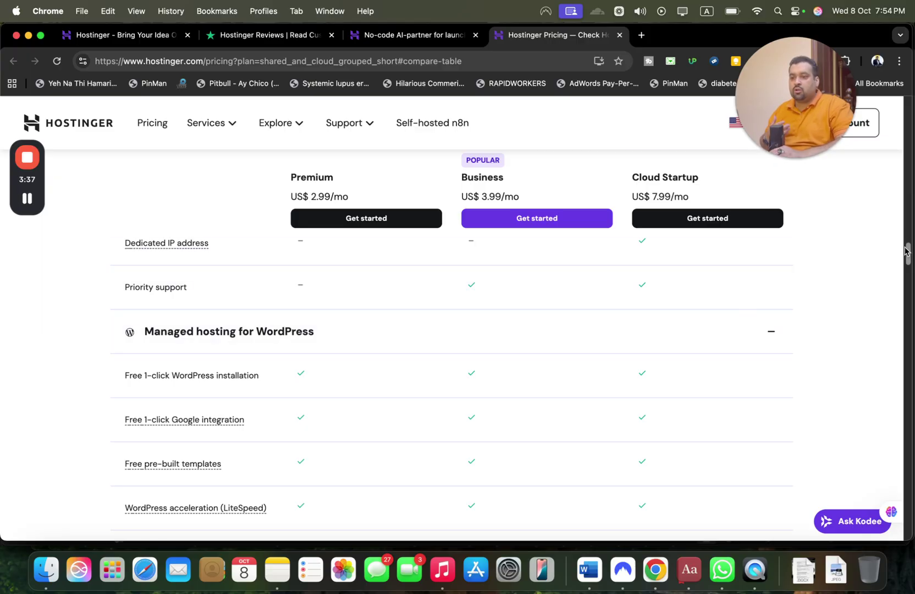
mouse_move(907, 251)
mouse_down()
mouse_move(907, 430)
mouse_move(892, 134)
mouse_up()
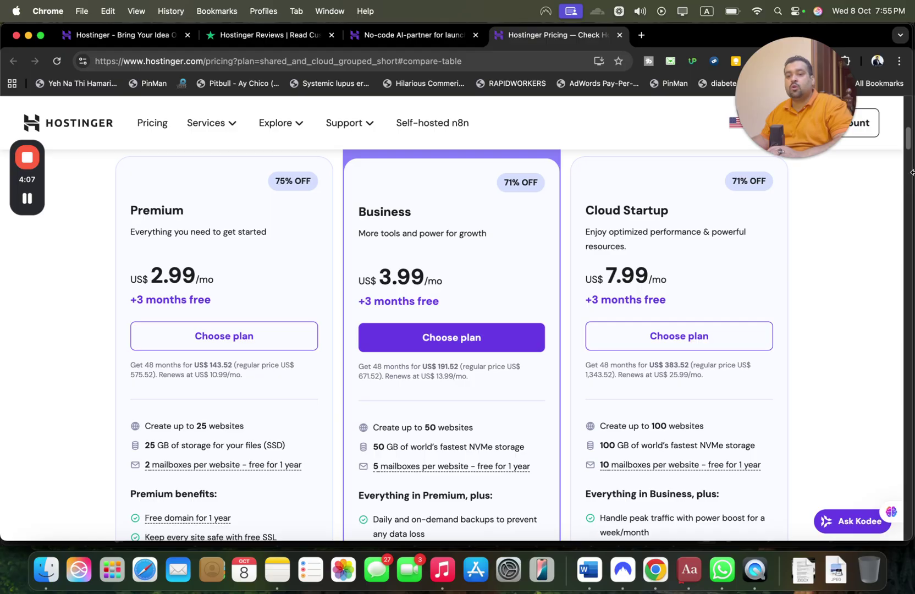
mouse_move(906, 149)
mouse_down()
mouse_move(909, 391)
mouse_move(905, 364)
mouse_up()
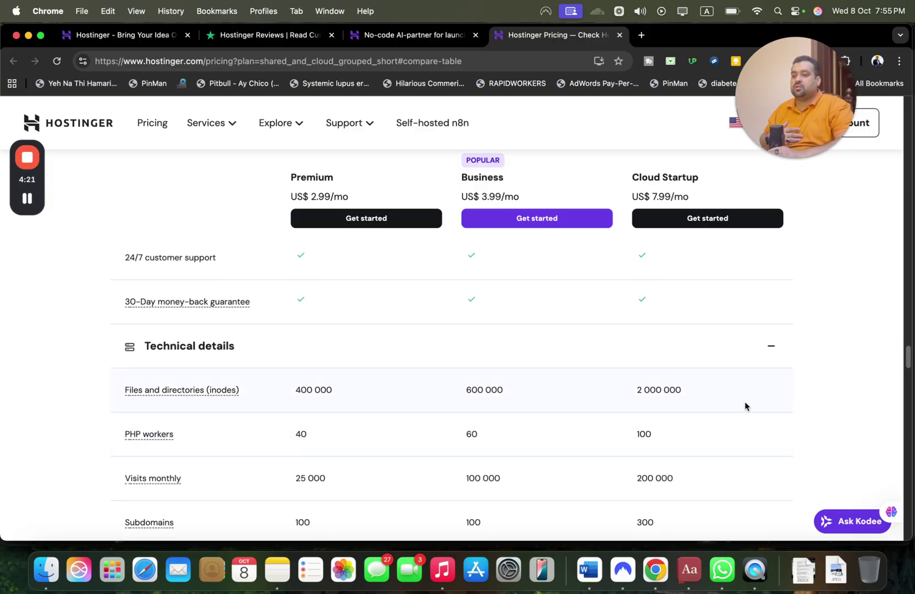
drag(908, 360, 891, 140)
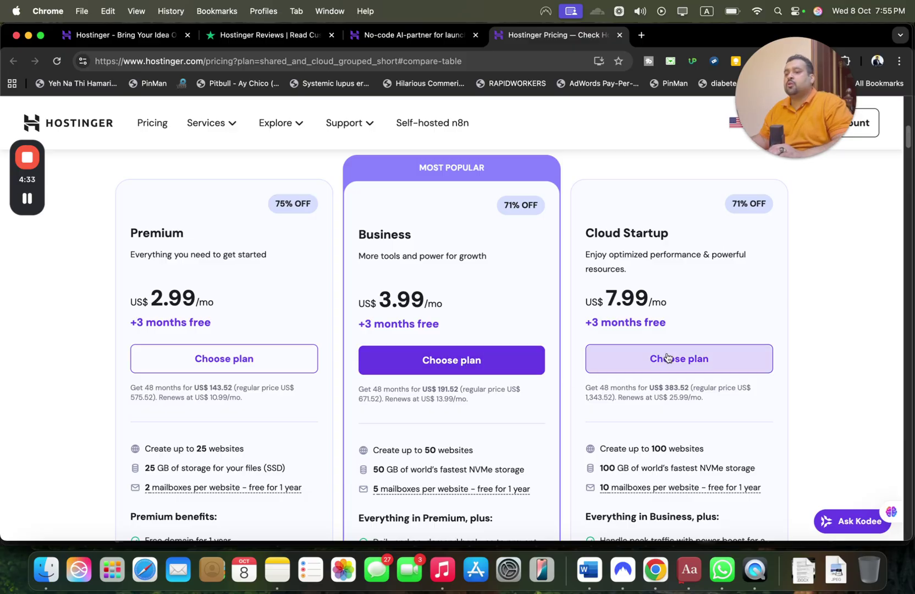
Step: Choose the Premium plan, keep the 48-month period, and reveal the coupon field
click(205, 368)
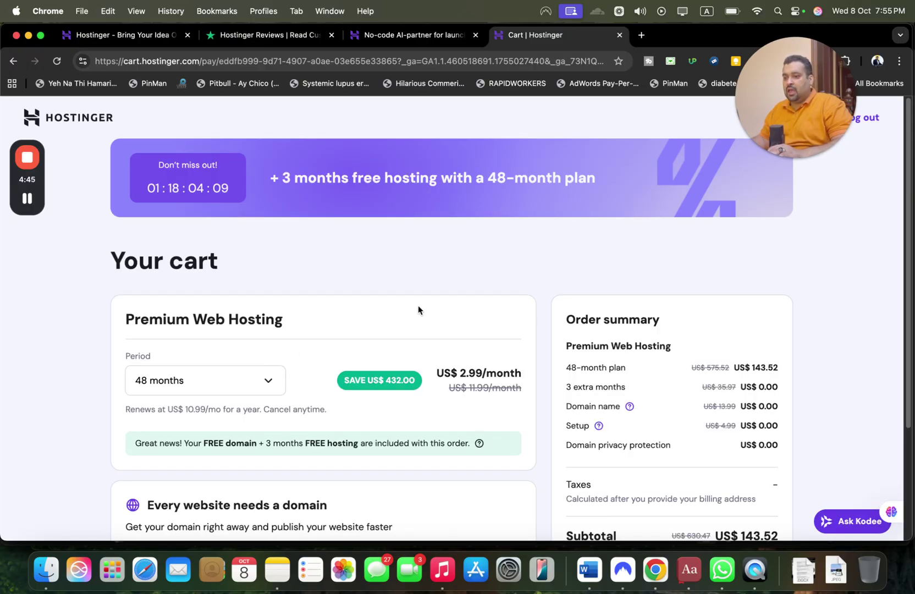
click(195, 384)
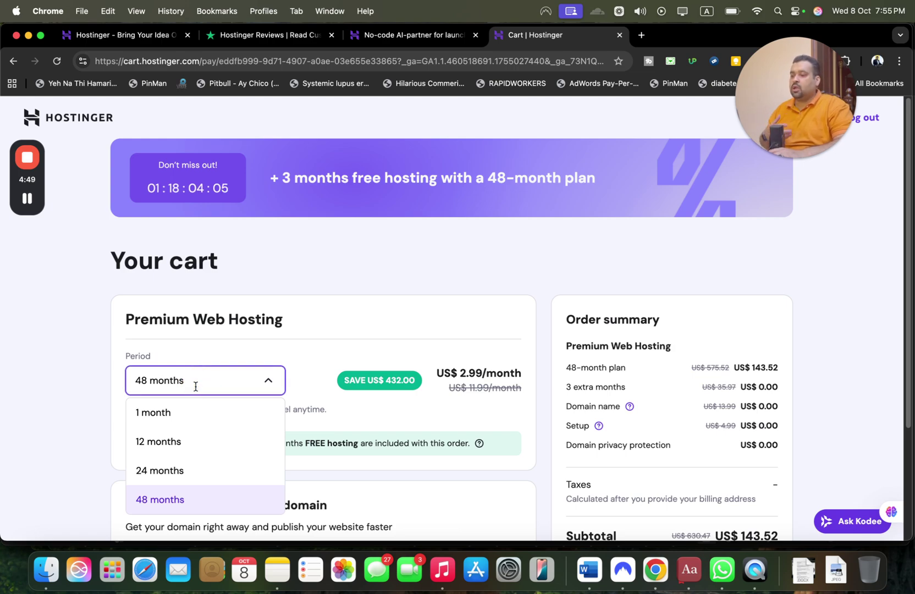
click(318, 368)
drag(911, 303, 908, 415)
click(603, 414)
click(608, 458)
text(ALIR)
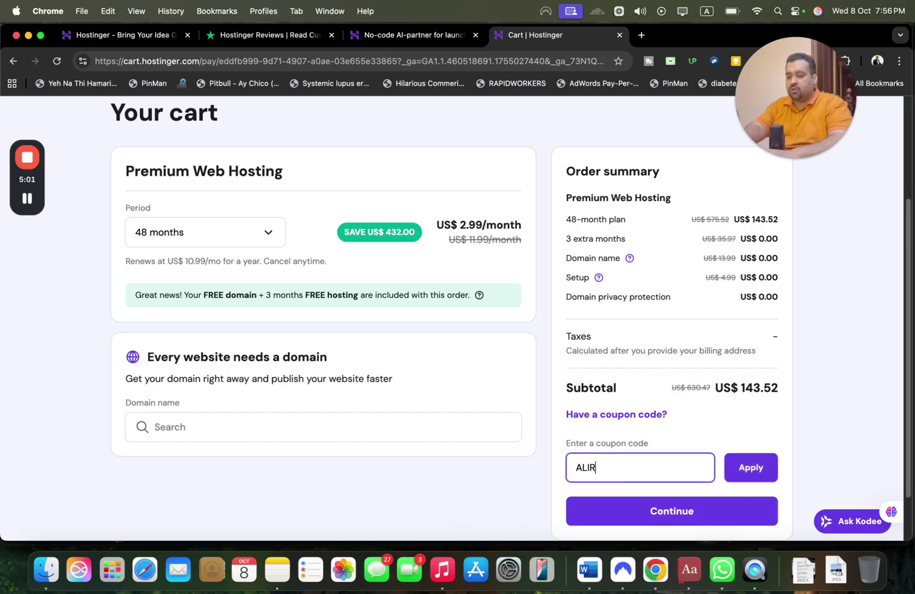
text(ARKETING)
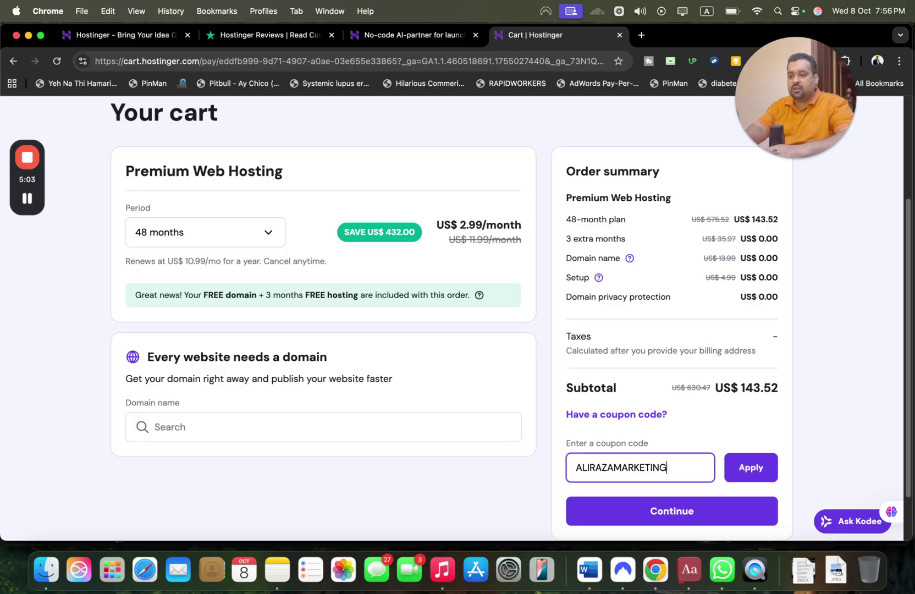
Step: Replace the old coupon with HI10 for a US$129.17 subtotal and continue to checkout
click(270, 239)
click(218, 352)
click(751, 468)
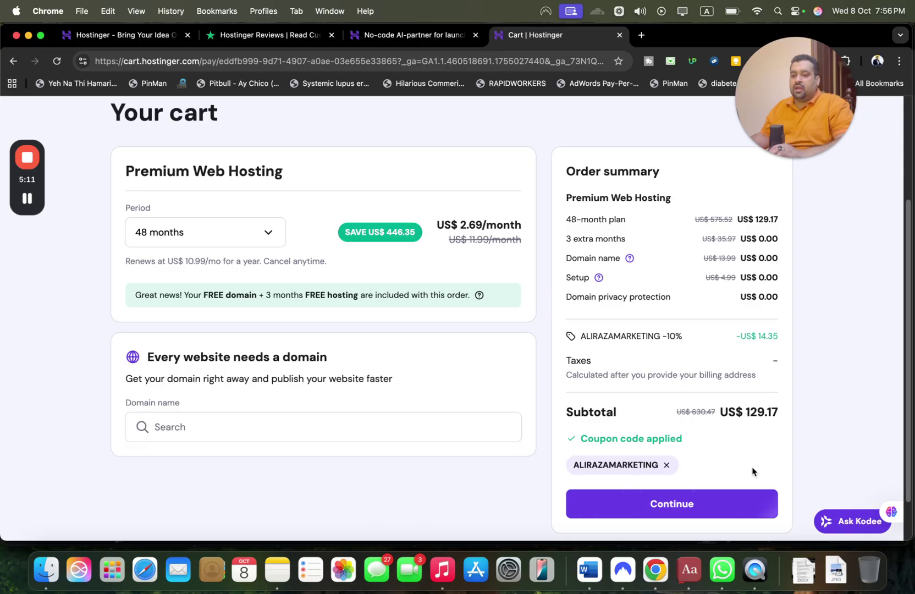
click(666, 464)
click(667, 469)
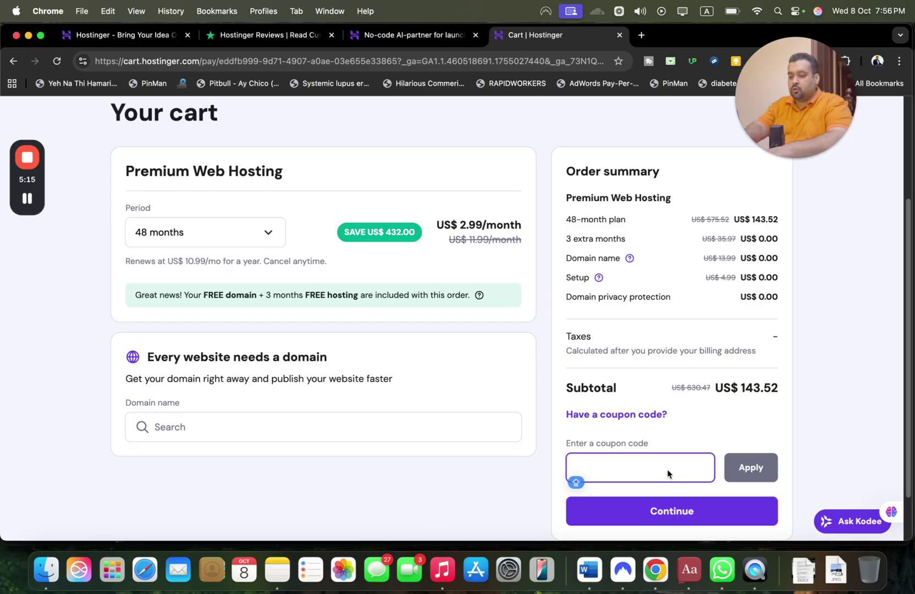
text(HI10)
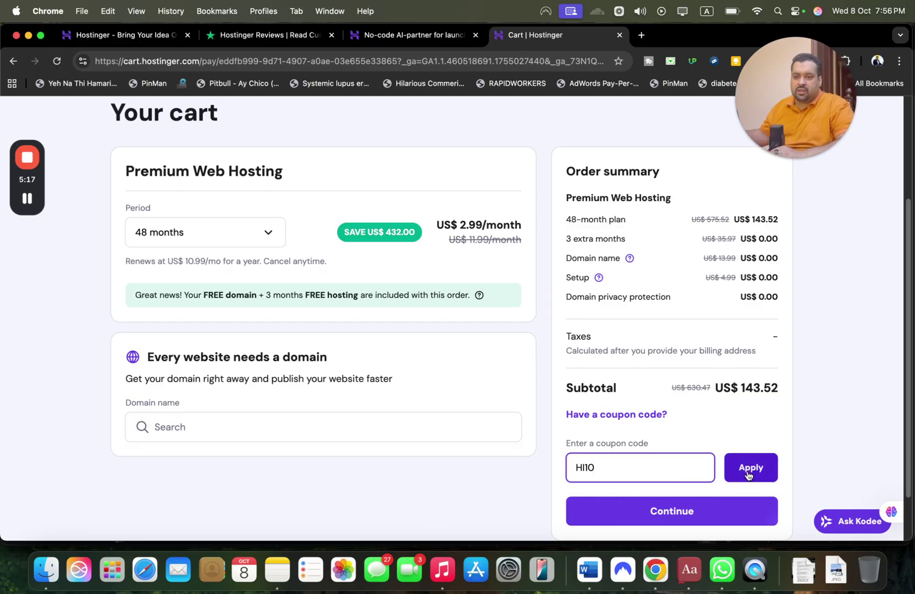
click(748, 470)
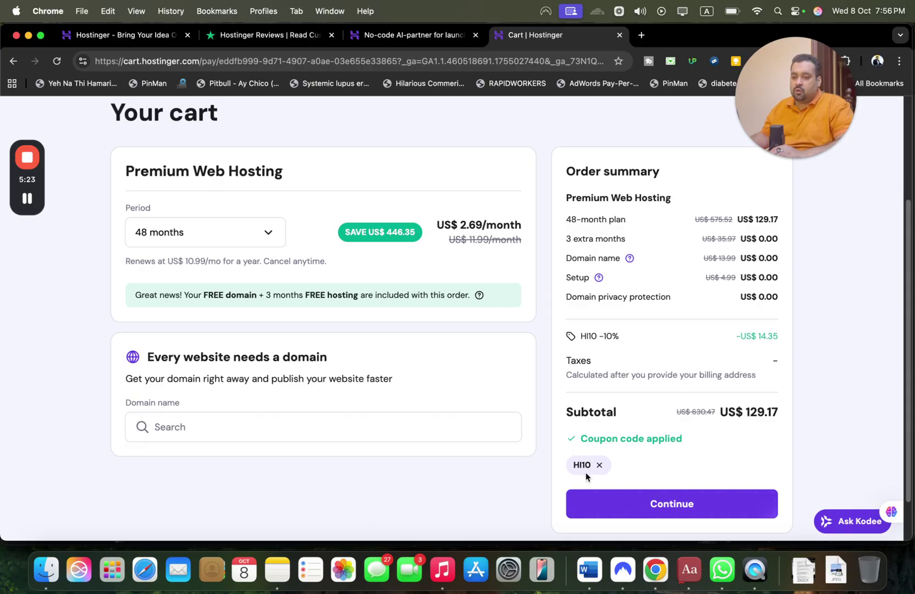
click(629, 503)
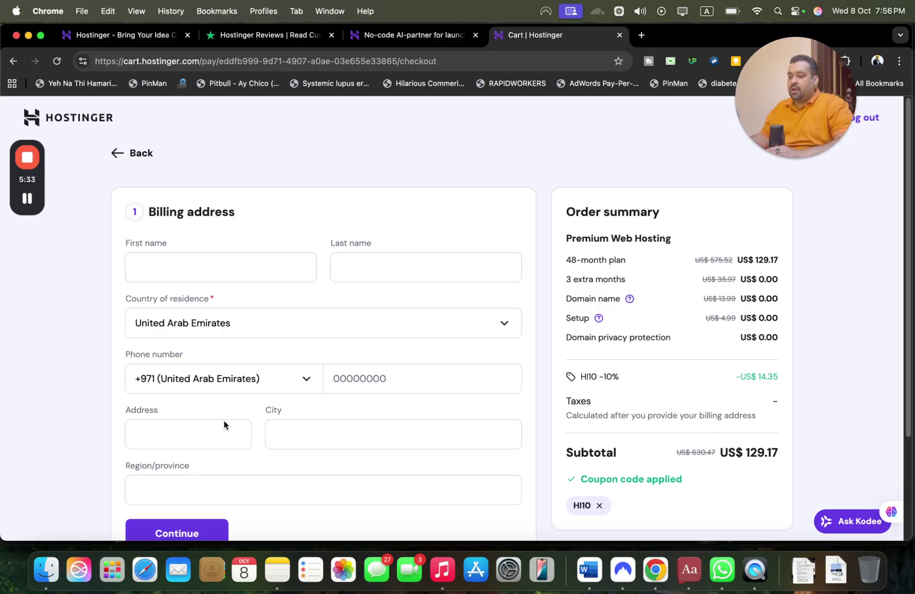
drag(912, 265, 906, 301)
Step: Review the billing address form with United Arab Emirates as country and submit it
drag(757, 511, 598, 503)
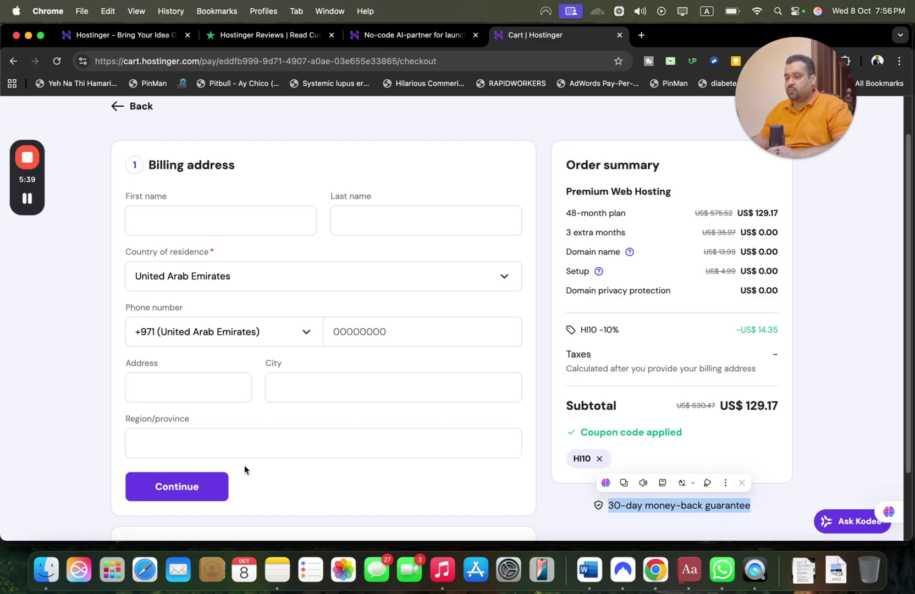
click(185, 493)
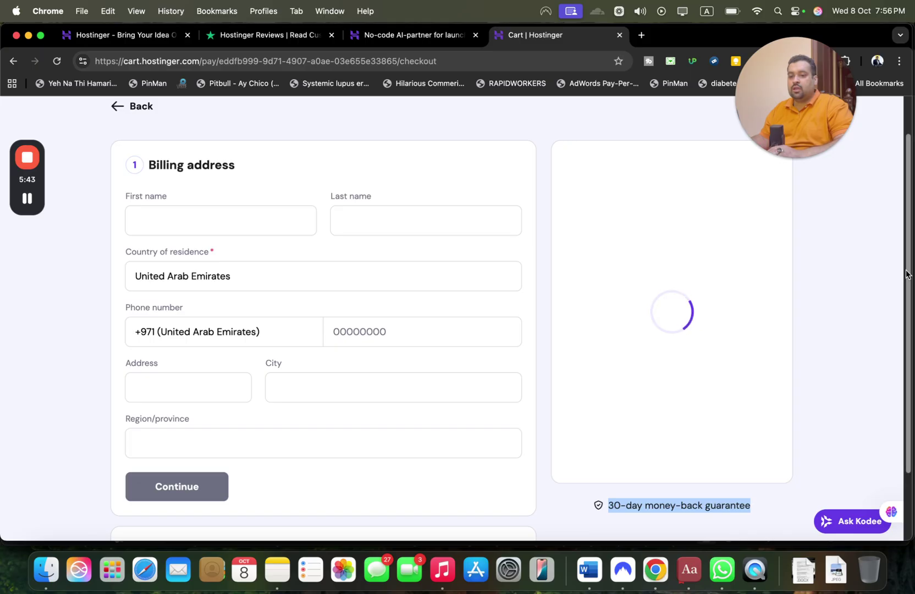
mouse_move(906, 272)
mouse_down()
mouse_move(908, 344)
mouse_move(899, 350)
mouse_up()
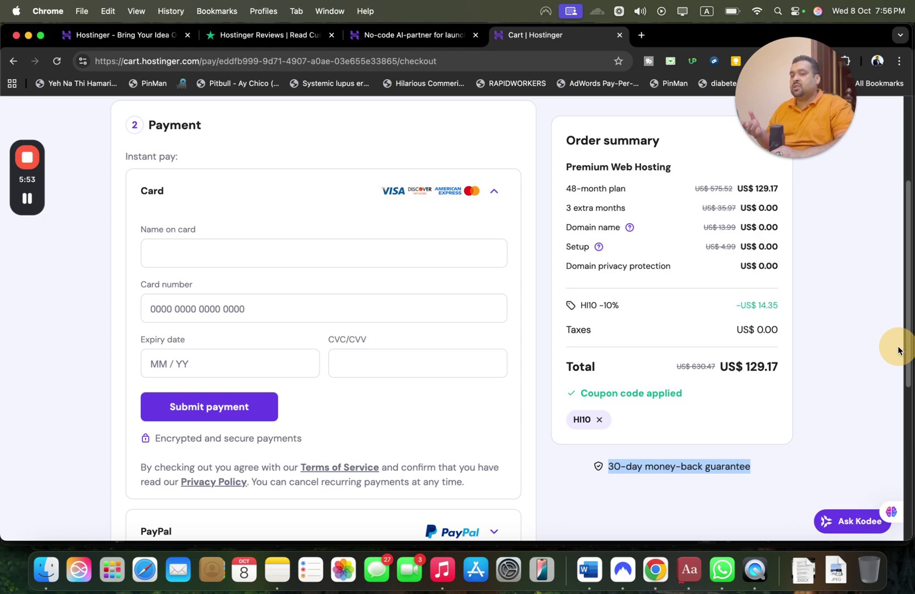
drag(899, 350, 894, 444)
scroll(894, 444, down, 2)
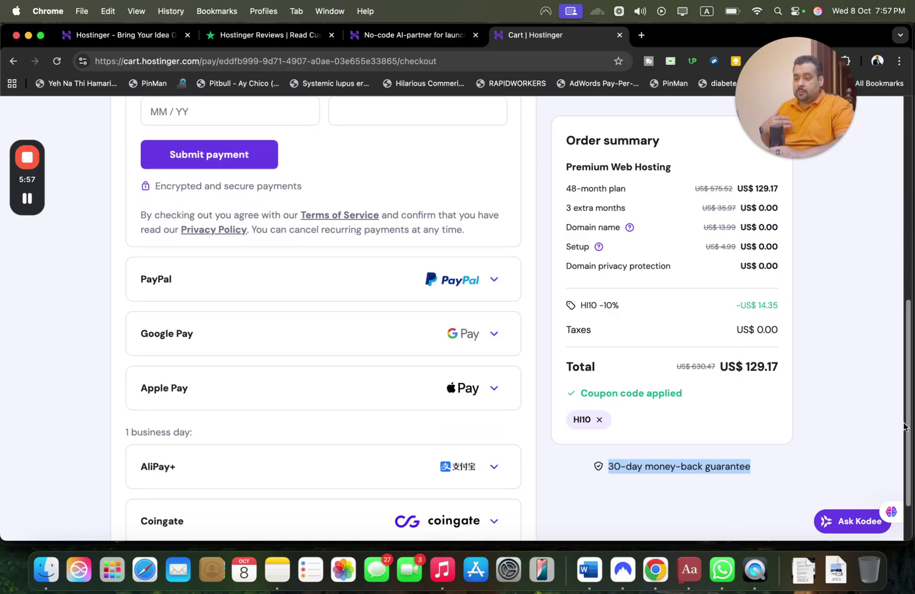
drag(906, 420, 909, 454)
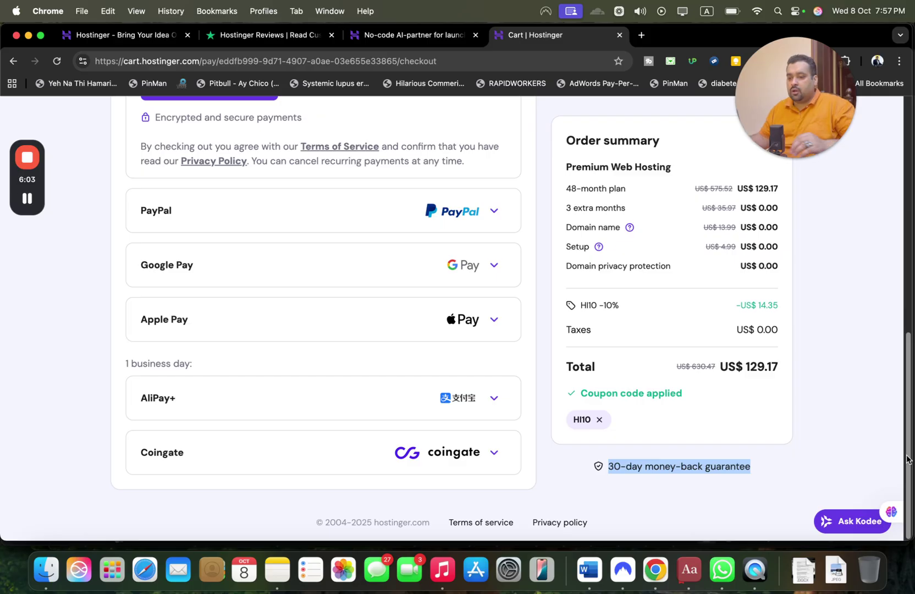
drag(906, 454, 887, 279)
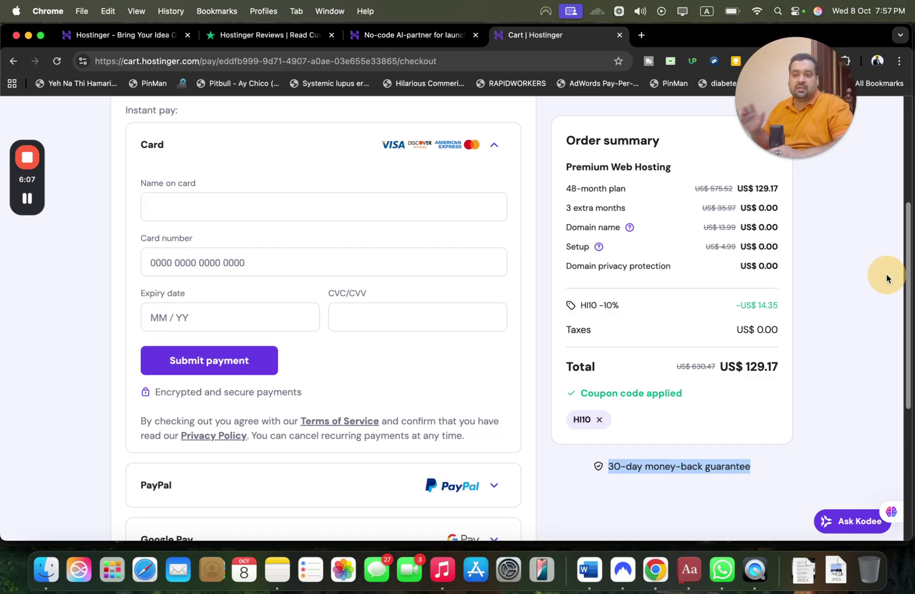
scroll(886, 275, up, 1)
scroll(882, 267, up, 1)
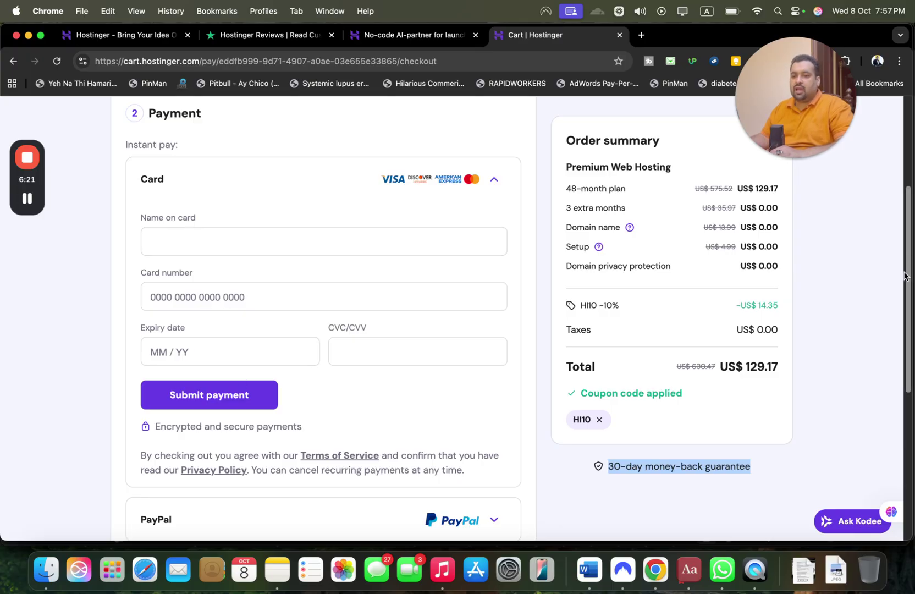
mouse_move(905, 275)
mouse_down()
mouse_move(908, 204)
mouse_move(893, 112)
mouse_up()
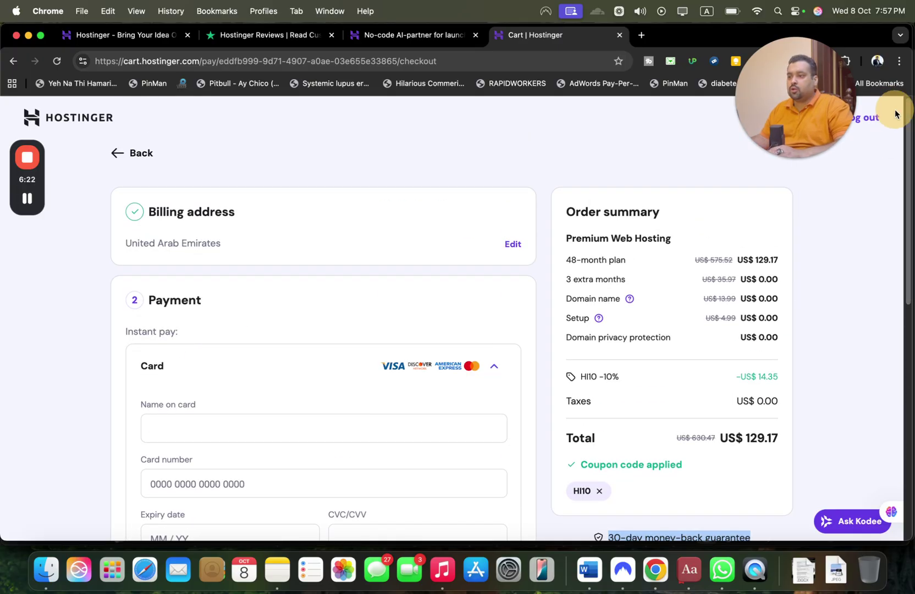
Step: Leave checkout for hPanel Home, peek at Marketplace, then return to the dashboard
click(92, 121)
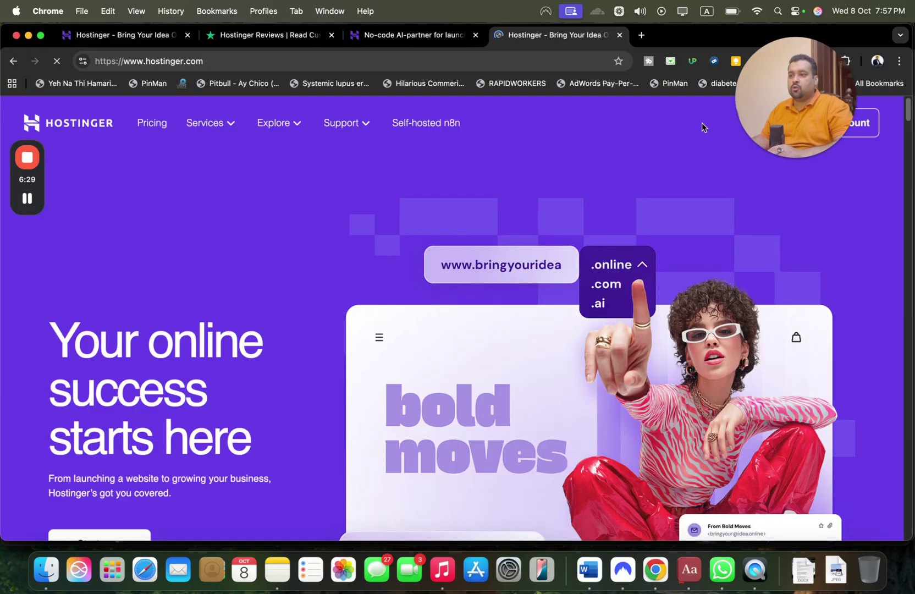
drag(798, 114, 758, 306)
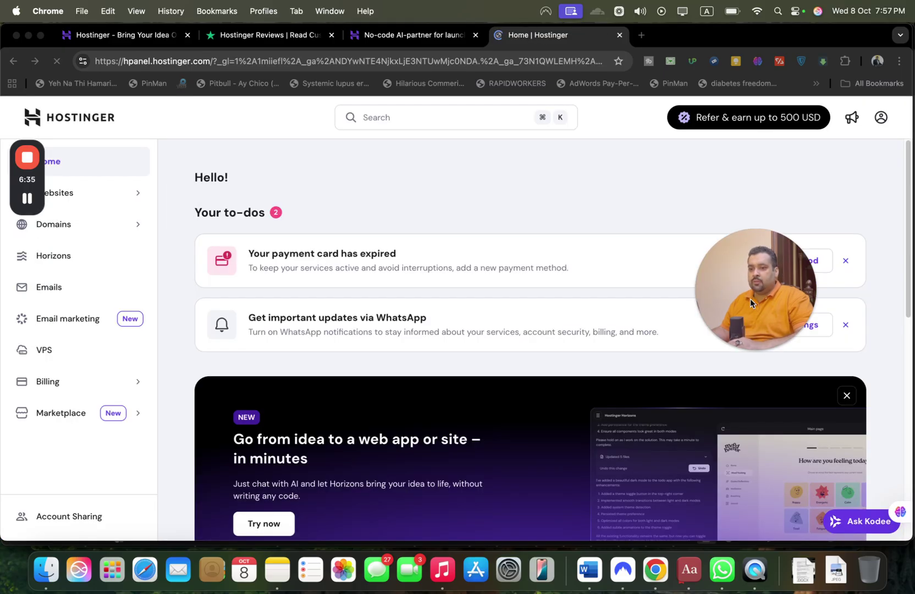
drag(750, 299, 784, 182)
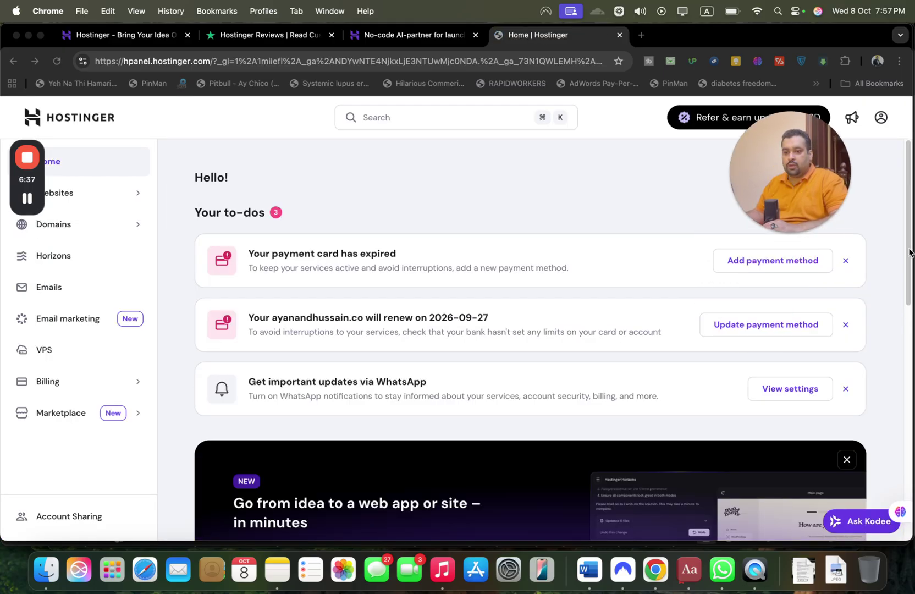
drag(909, 308, 910, 323)
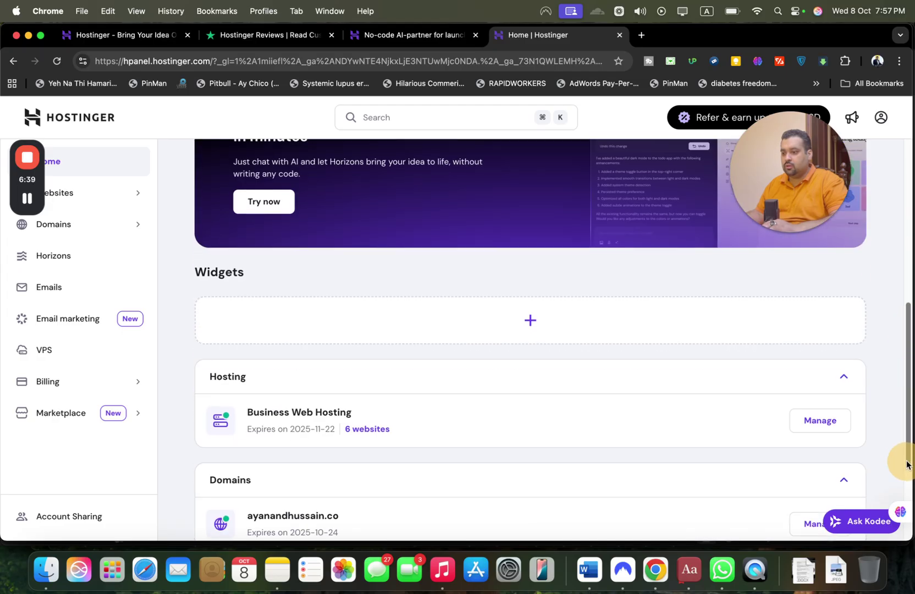
drag(907, 465, 901, 499)
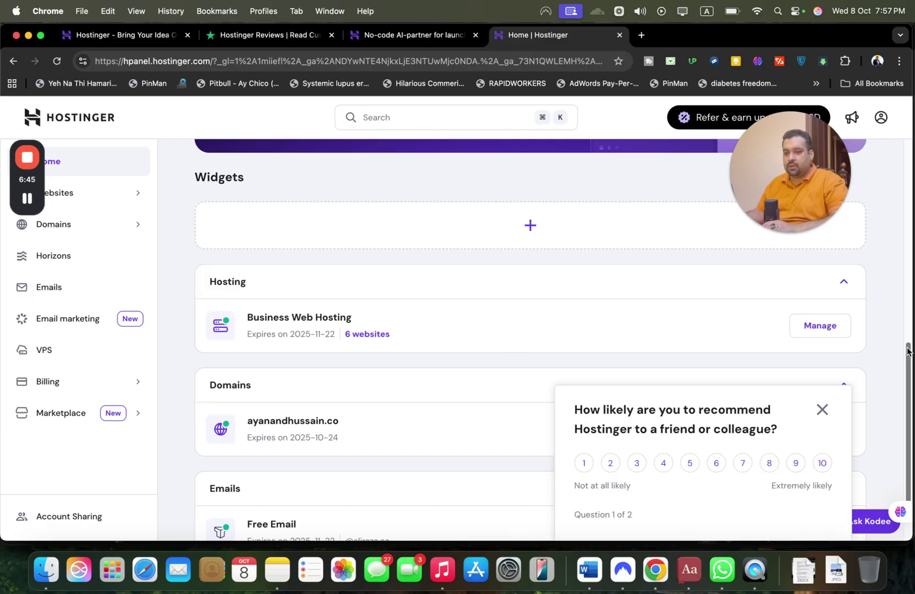
drag(906, 351, 894, 333)
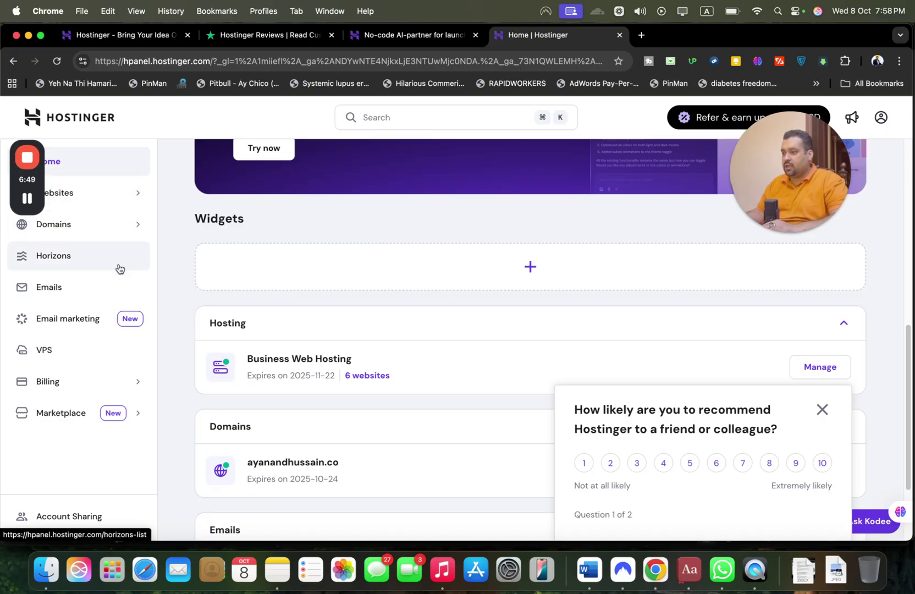
click(132, 418)
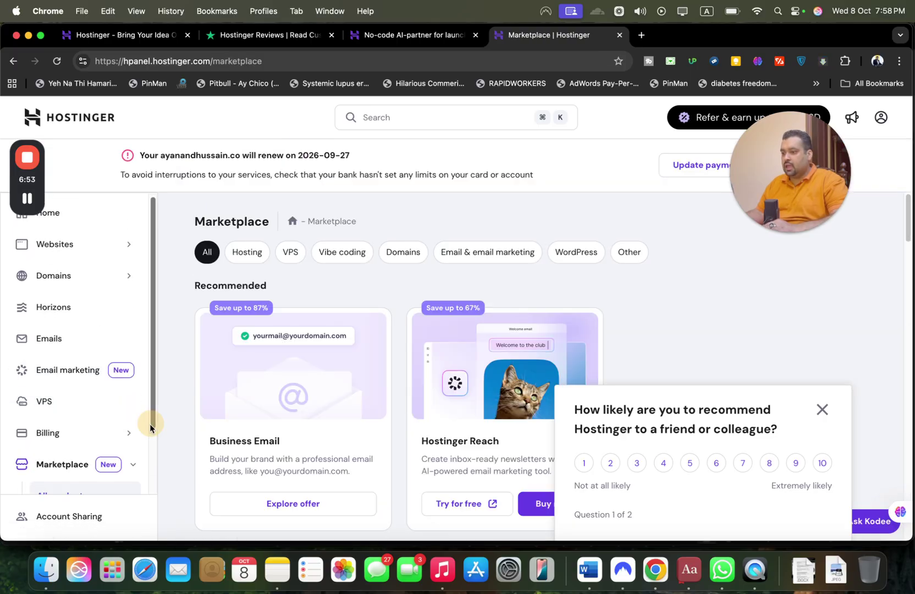
click(12, 62)
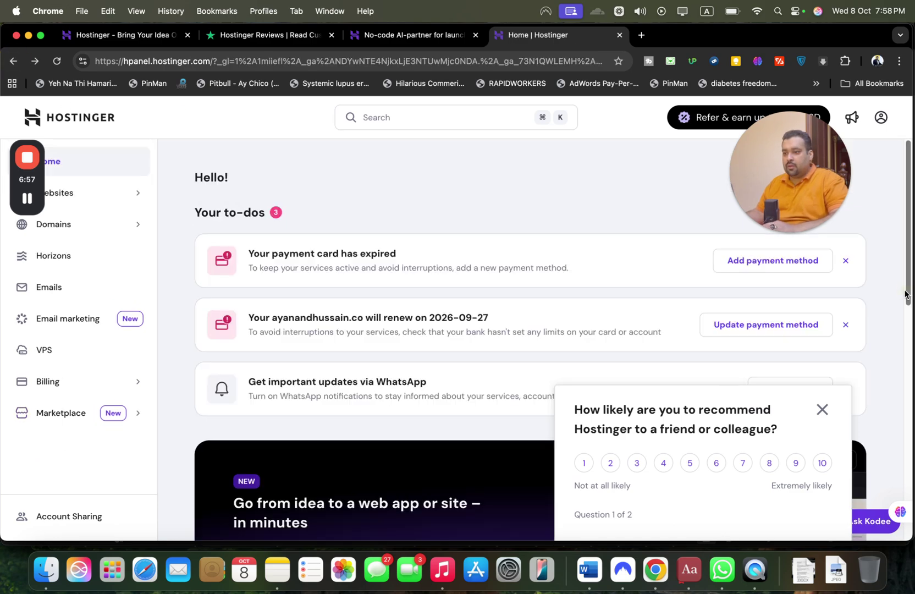
drag(906, 294, 901, 502)
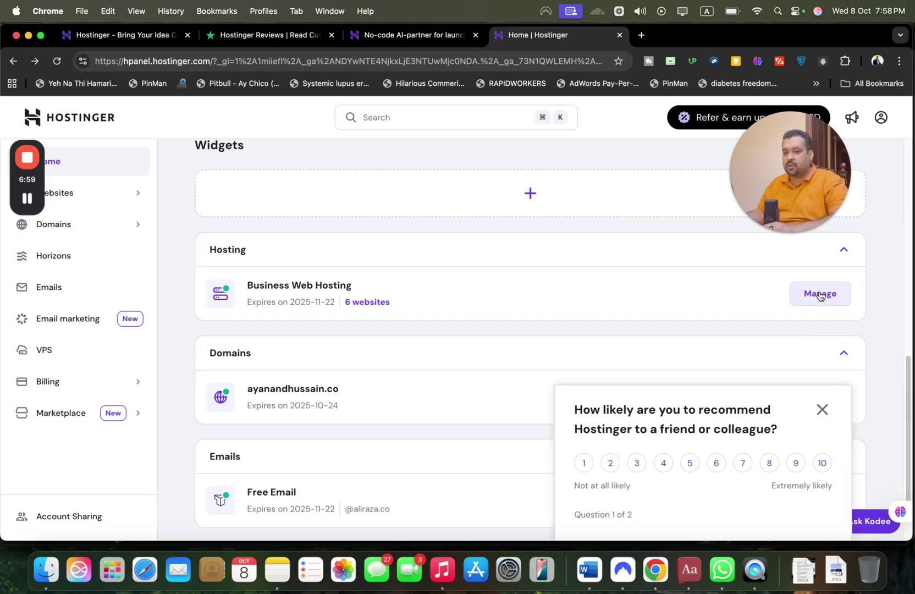
Step: Manage Business Web Hosting for aliraza.co, dismiss the survey, and expand Files, Advanced and Website
click(820, 295)
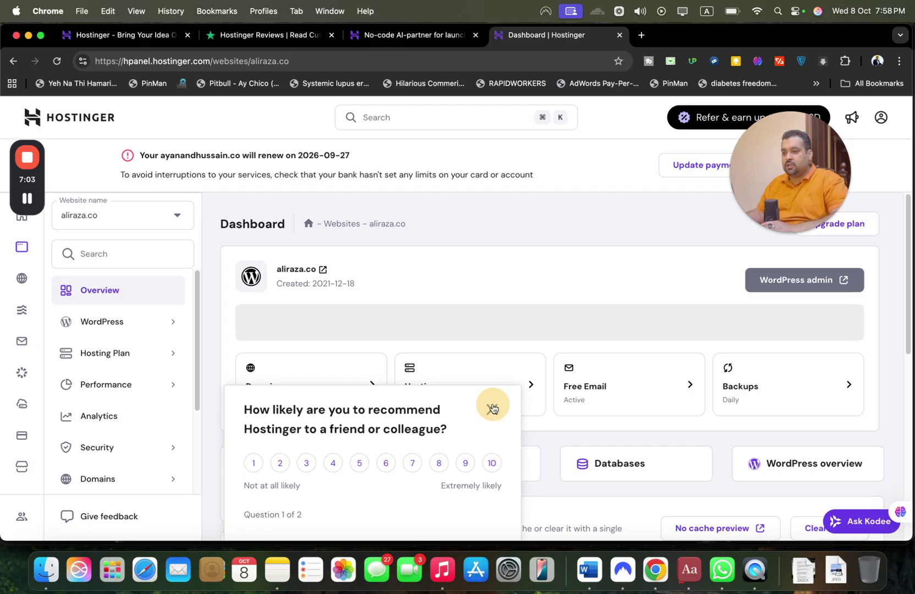
click(492, 408)
drag(911, 211, 910, 328)
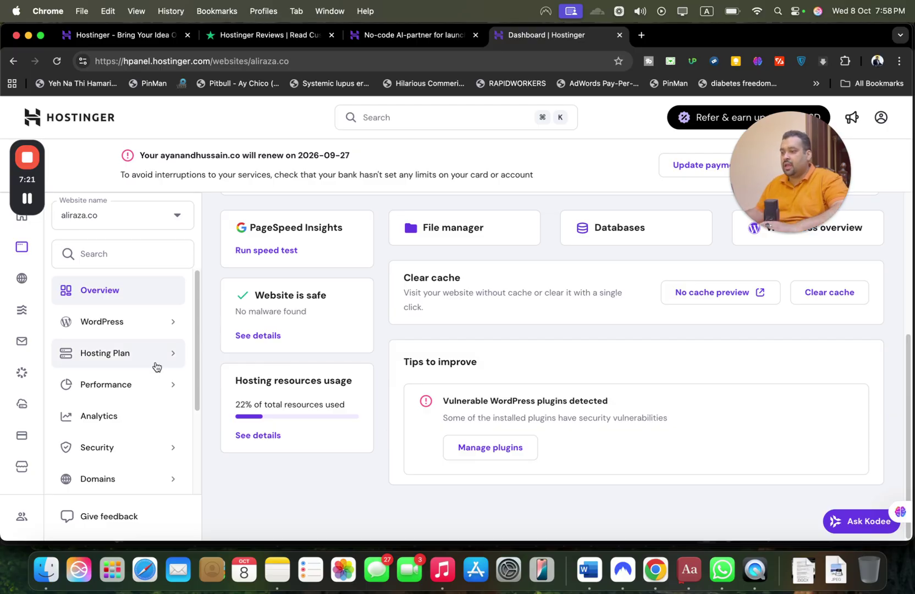
scroll(197, 330, down, 1)
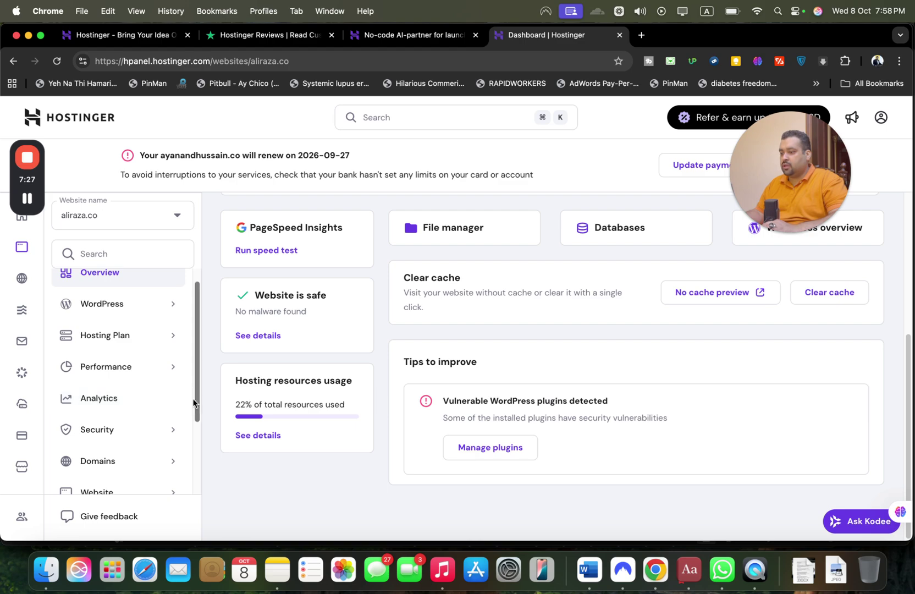
drag(197, 406, 202, 478)
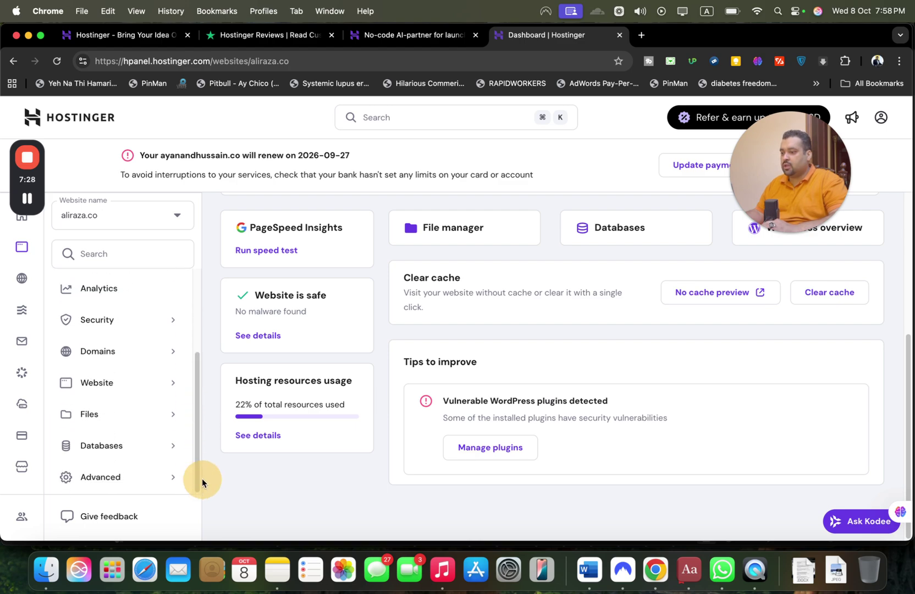
click(155, 423)
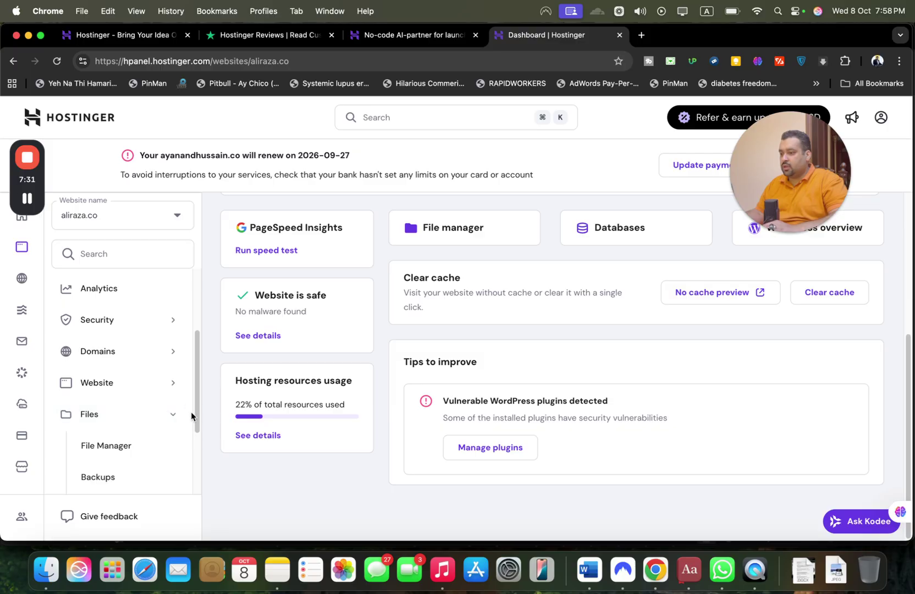
drag(193, 418, 201, 477)
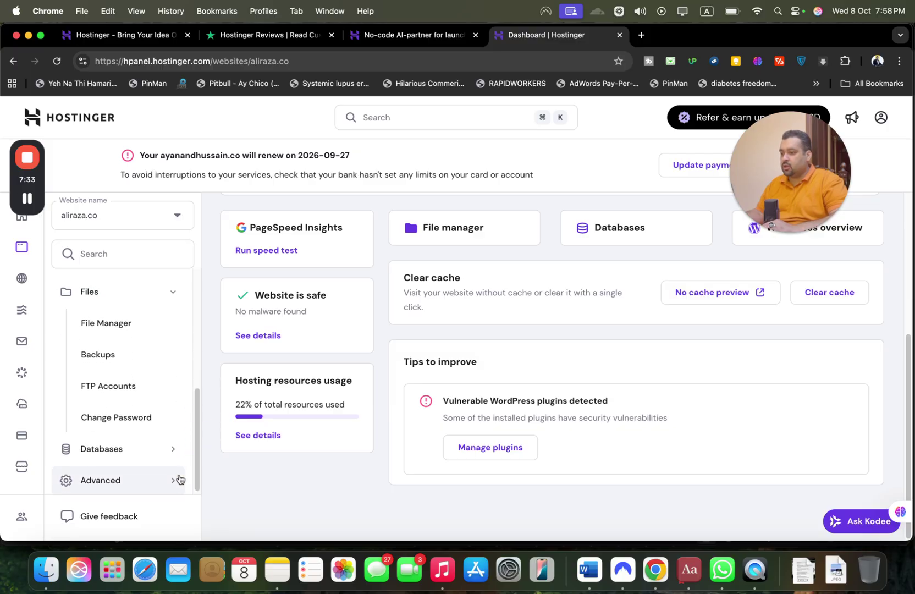
click(178, 485)
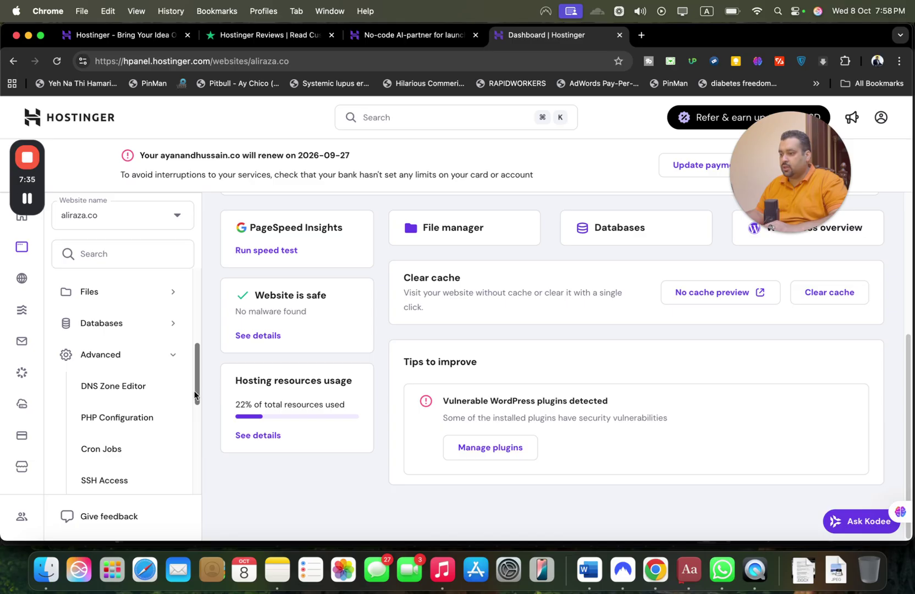
mouse_move(194, 394)
mouse_down()
mouse_move(198, 471)
mouse_move(192, 369)
mouse_up()
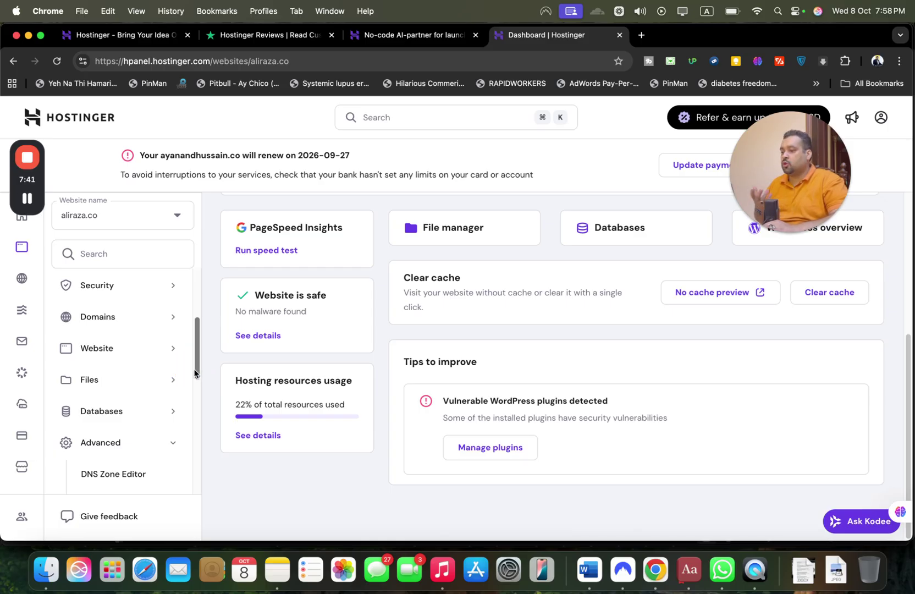
scroll(195, 374, down, 1)
click(175, 330)
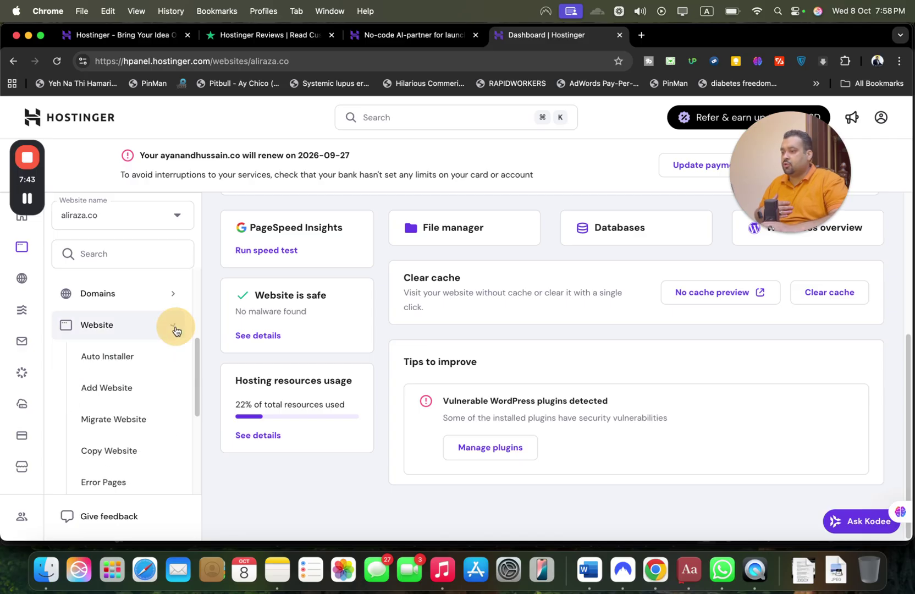
Step: Browse the Auto Installer's Other application list for aliraza.co, then return to hPanel Home
click(127, 357)
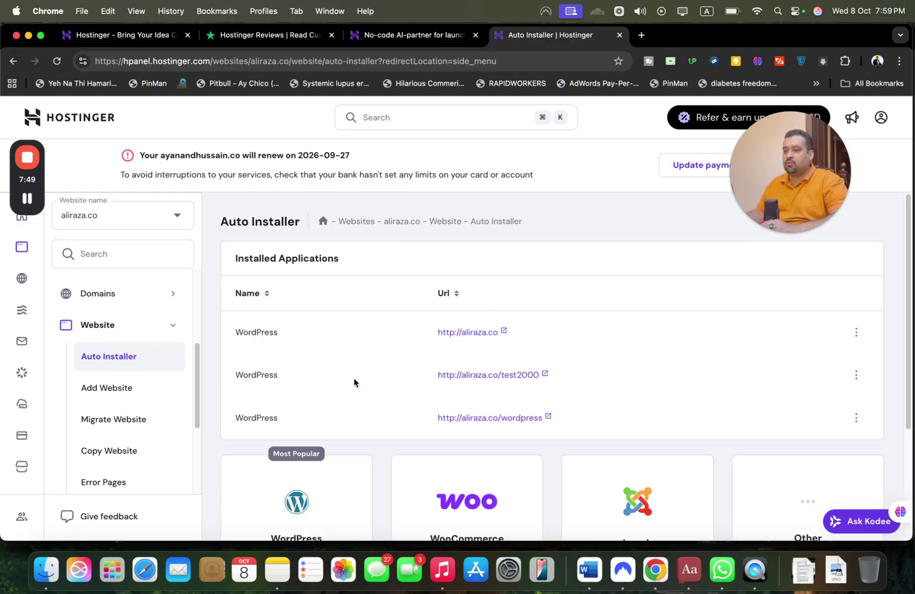
scroll(910, 358, down, 5)
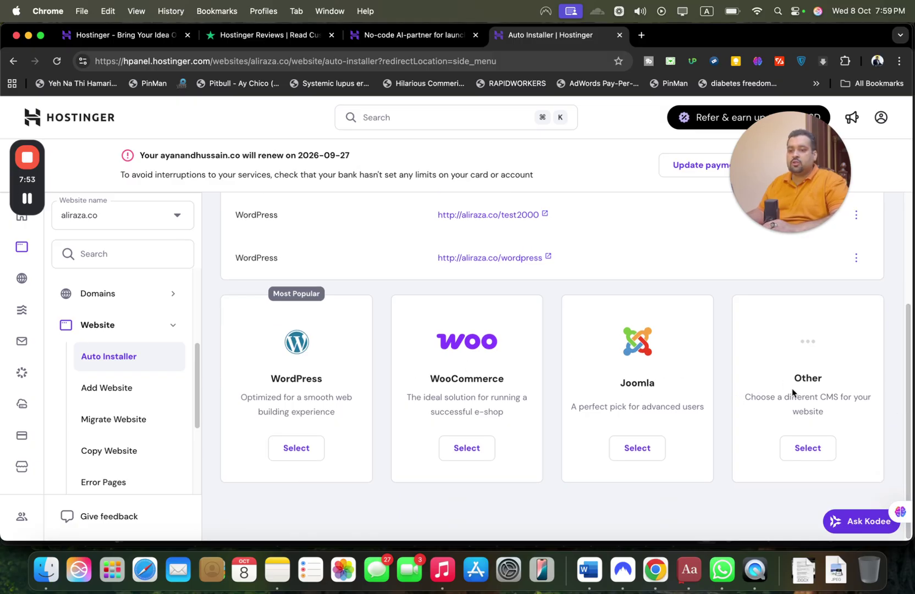
click(804, 458)
scroll(906, 429, down, 3)
click(760, 432)
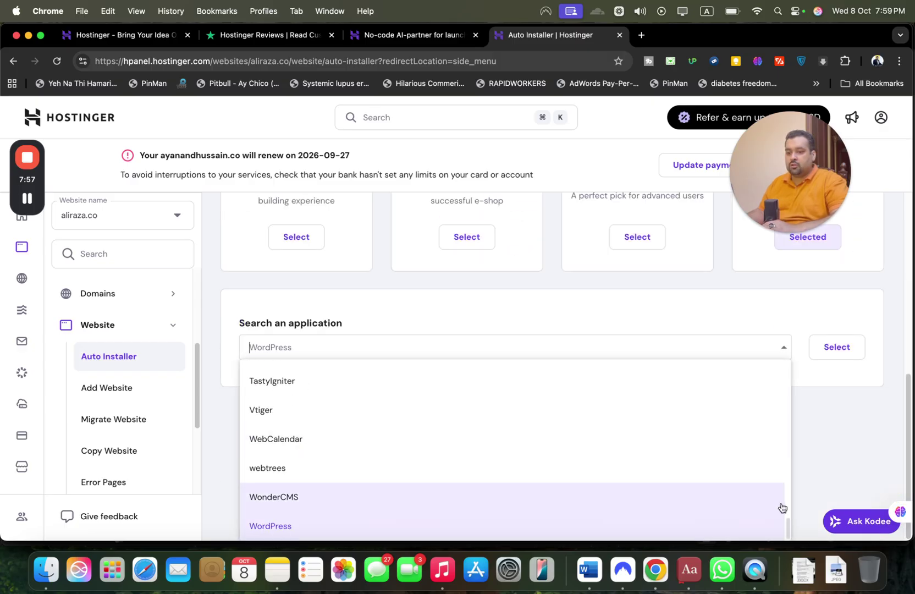
mouse_move(787, 524)
mouse_down()
mouse_move(778, 368)
mouse_move(797, 540)
mouse_up()
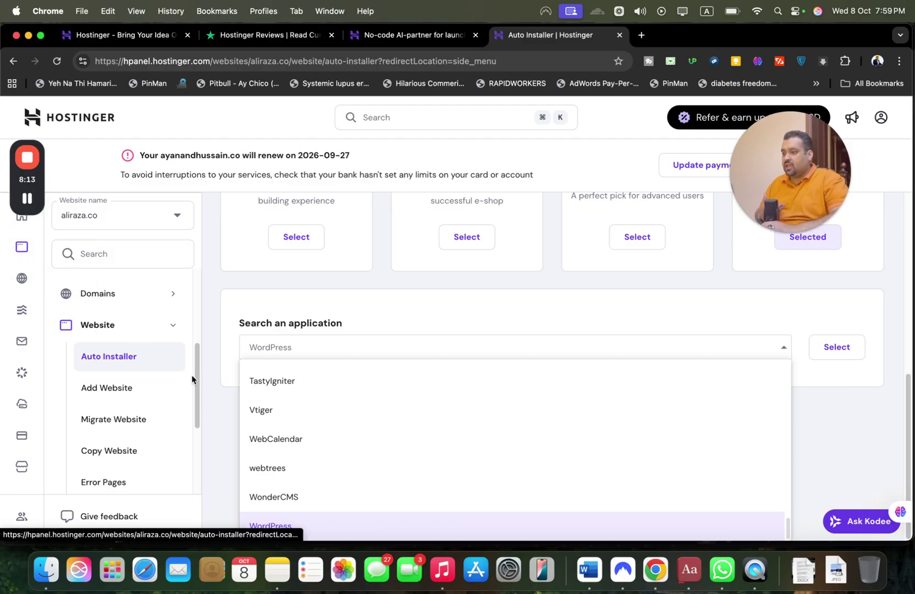
drag(206, 390, 210, 477)
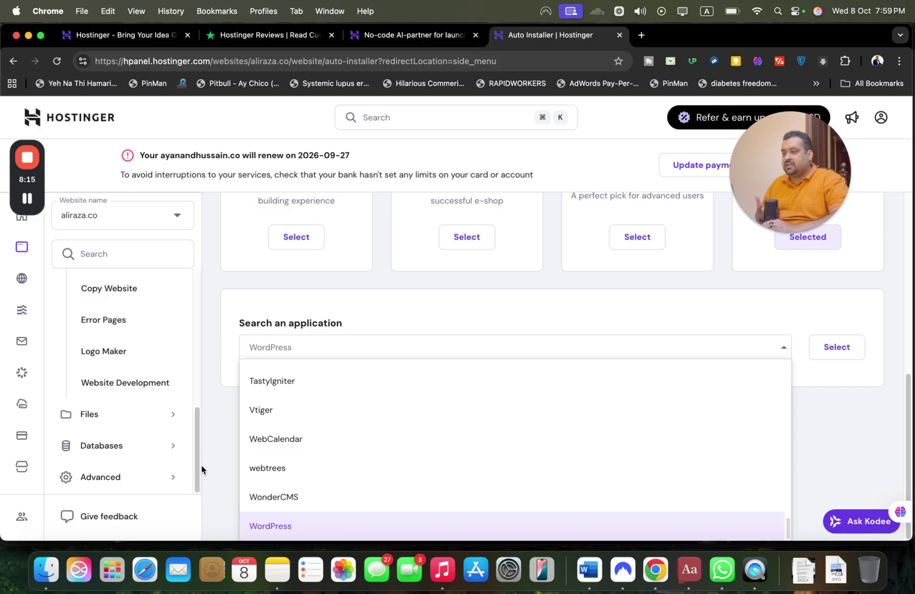
click(19, 215)
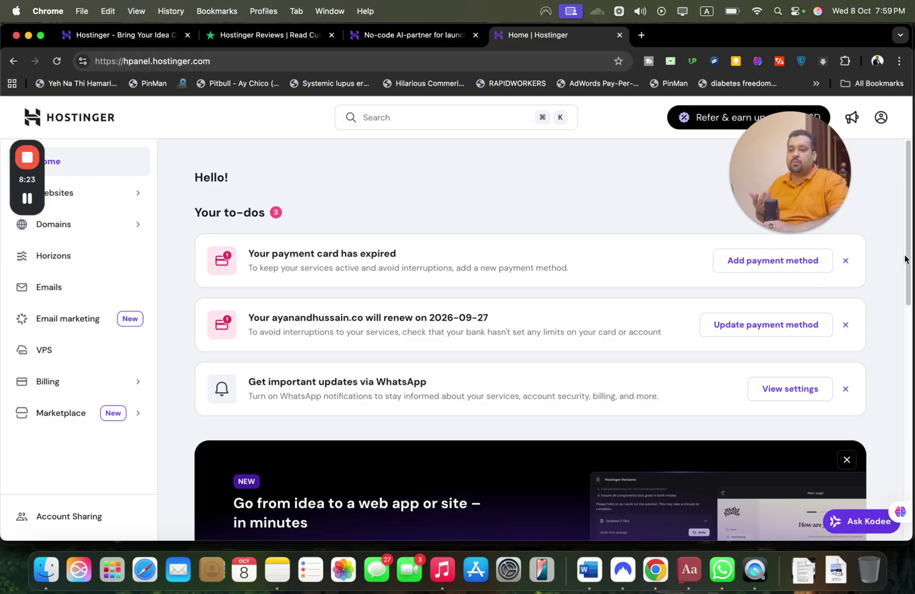
drag(909, 252, 906, 303)
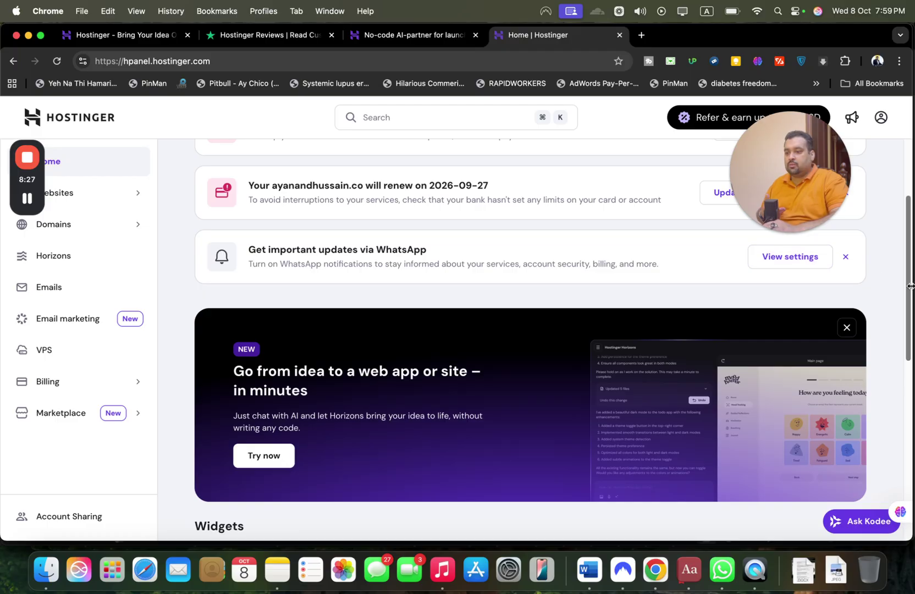
drag(909, 286, 906, 477)
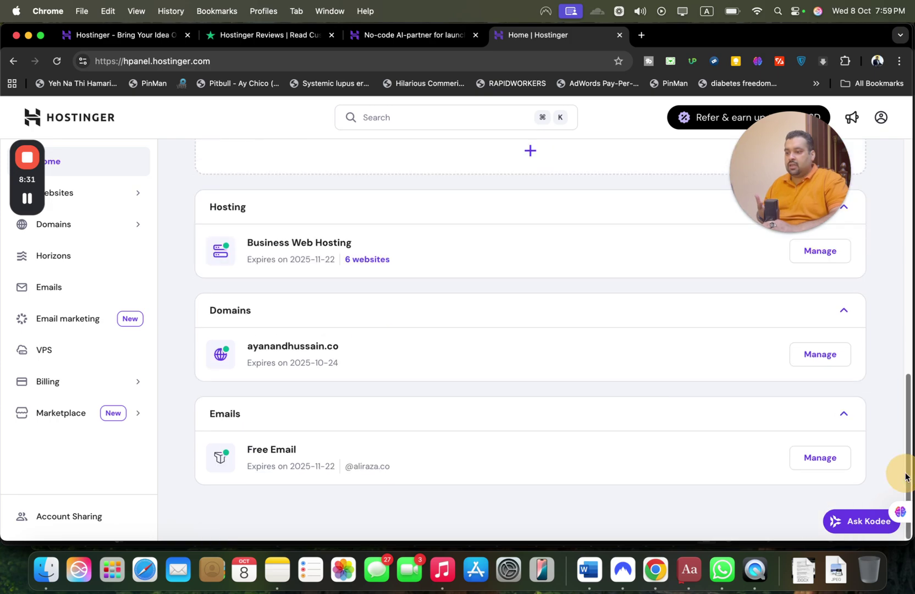